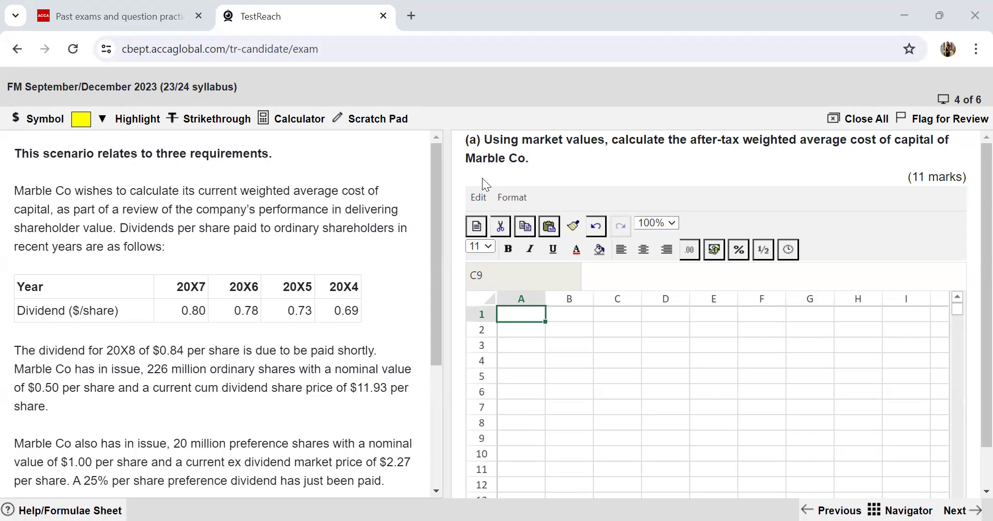
# Enter the part label "(a)" in cell A2 of the answer spreadsheet
pyautogui.scroll(-4, 302, 299)
pyautogui.scroll(4, 302, 299)
pyautogui.click(510, 332)
pyautogui.write('(a)')
pyautogui.press('Return')
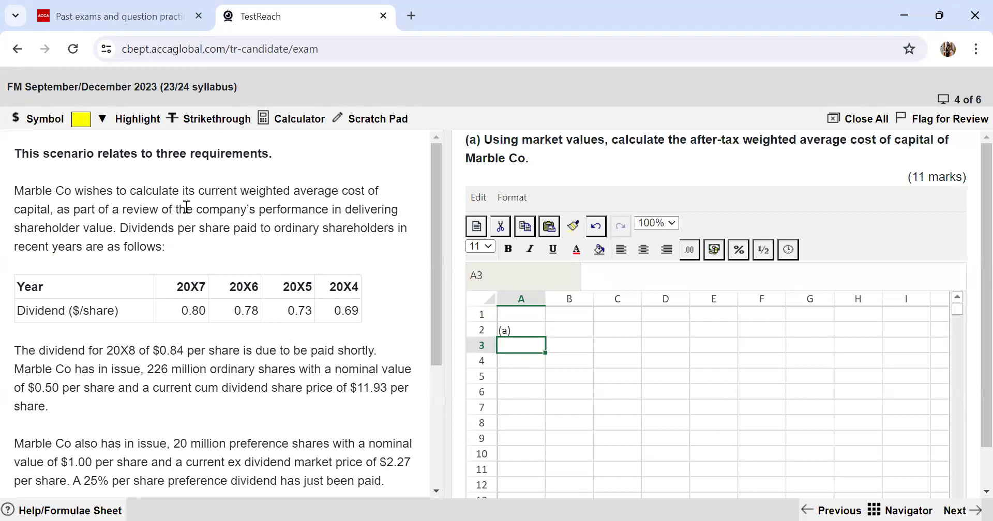
# Read the scenario's details on dividends, ordinary share price, preference shares, convertible loan notes and corporation tax
pyautogui.scroll(-2, 187, 207)
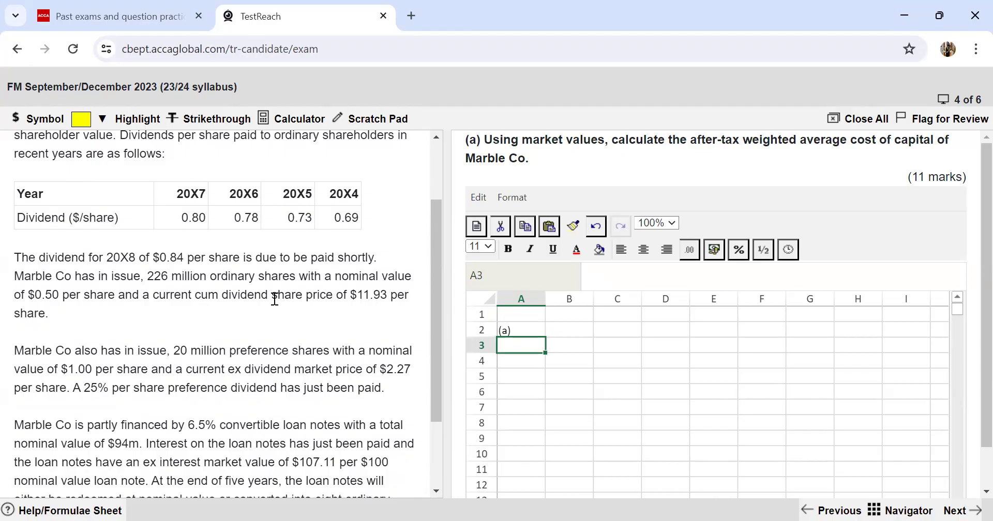
pyautogui.scroll(-2, 219, 307)
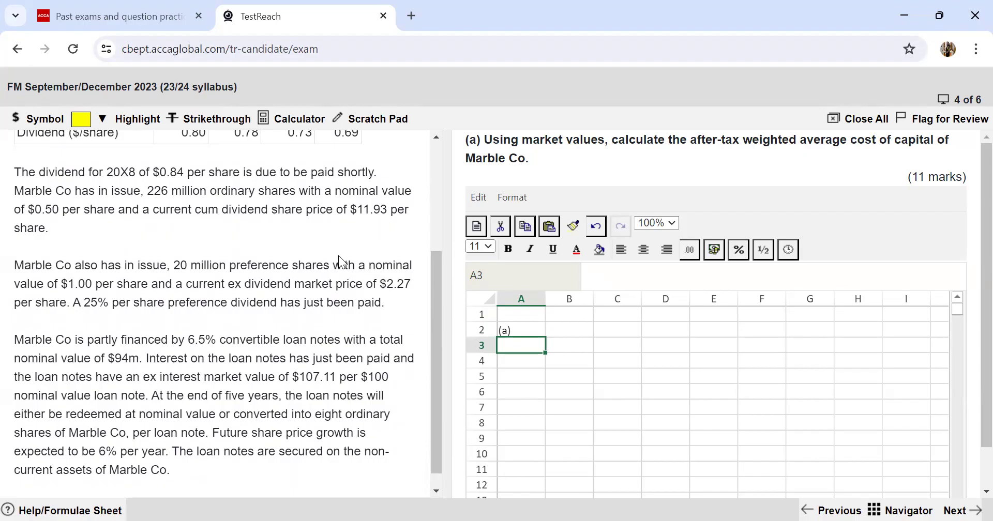
pyautogui.scroll(-1, 339, 255)
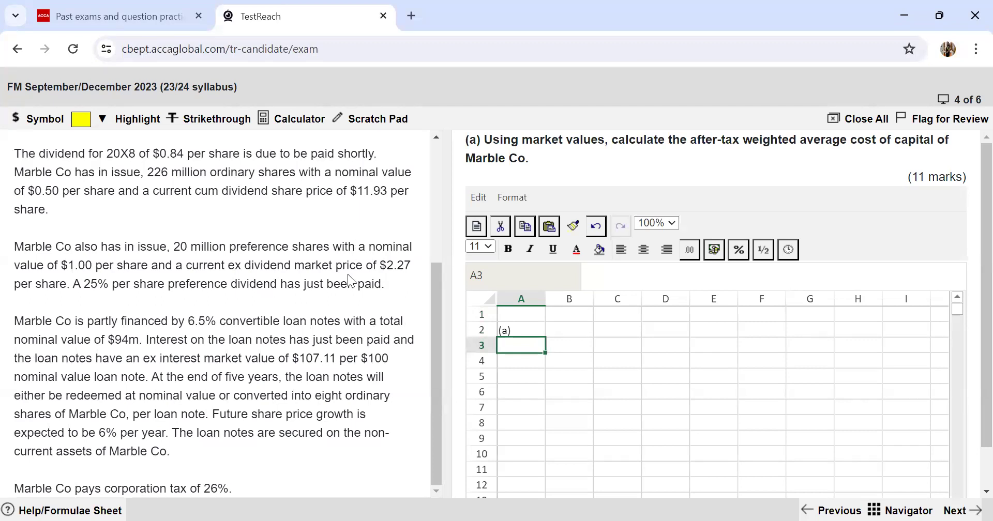
pyautogui.moveTo(364, 191); pyautogui.dragTo(381, 193)
pyautogui.scroll(4, 271, 293)
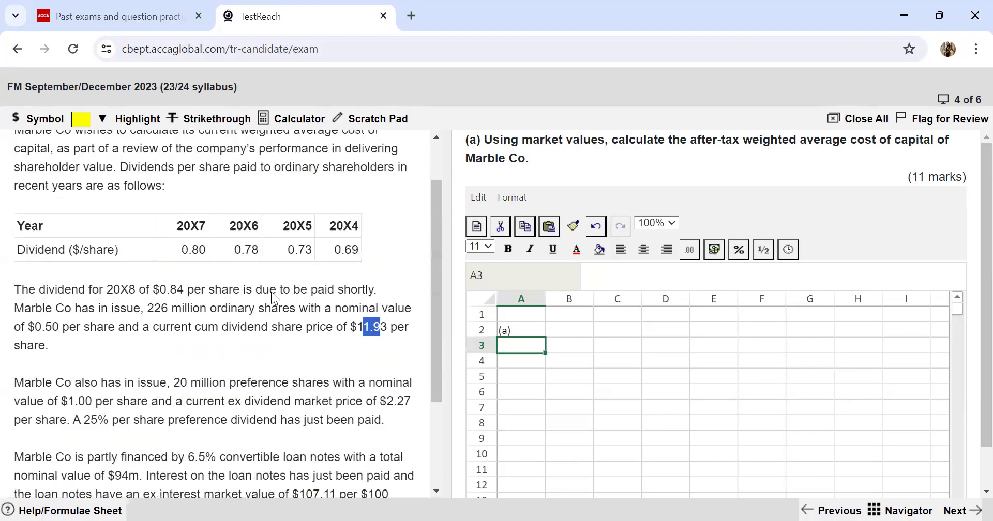
pyautogui.click(392, 345)
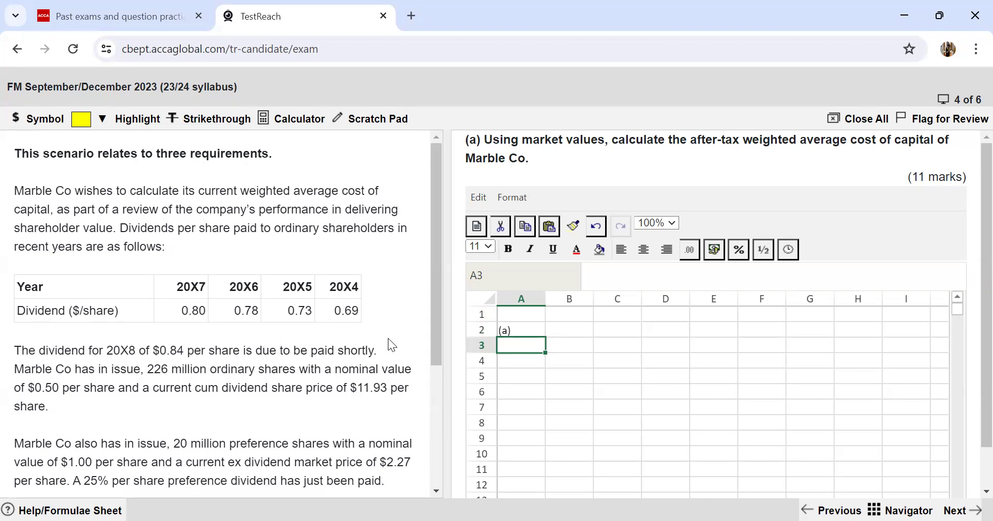
# Enter the heading "Cost of equity" in cell A3
pyautogui.click(515, 361)
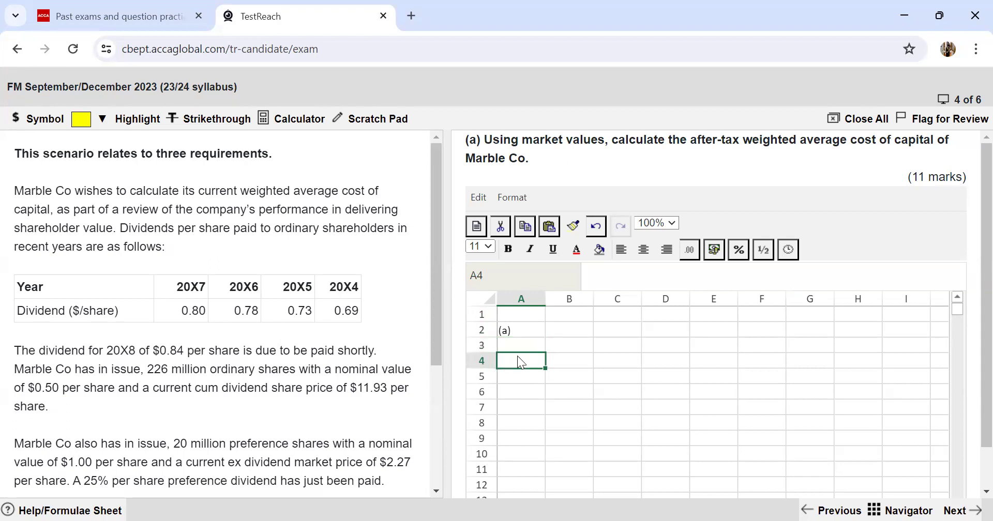
pyautogui.click(521, 348)
pyautogui.write('Co')
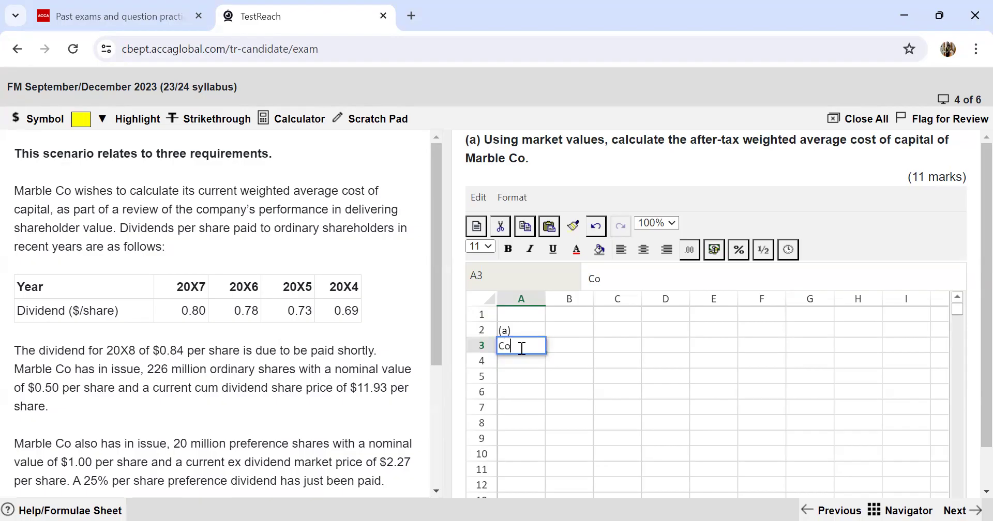
pyautogui.write('st of equi')
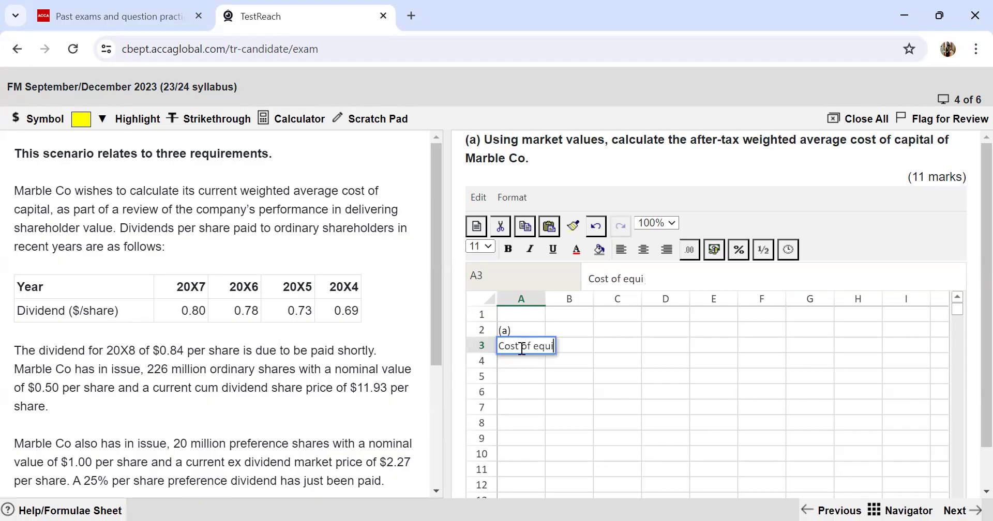
pyautogui.write('ty')
pyautogui.press('Return')
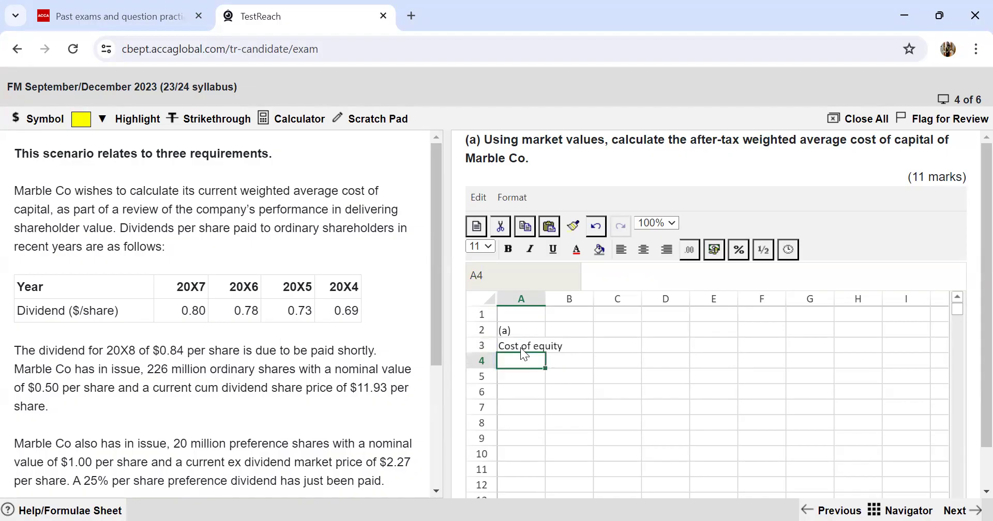
pyautogui.press('Return')
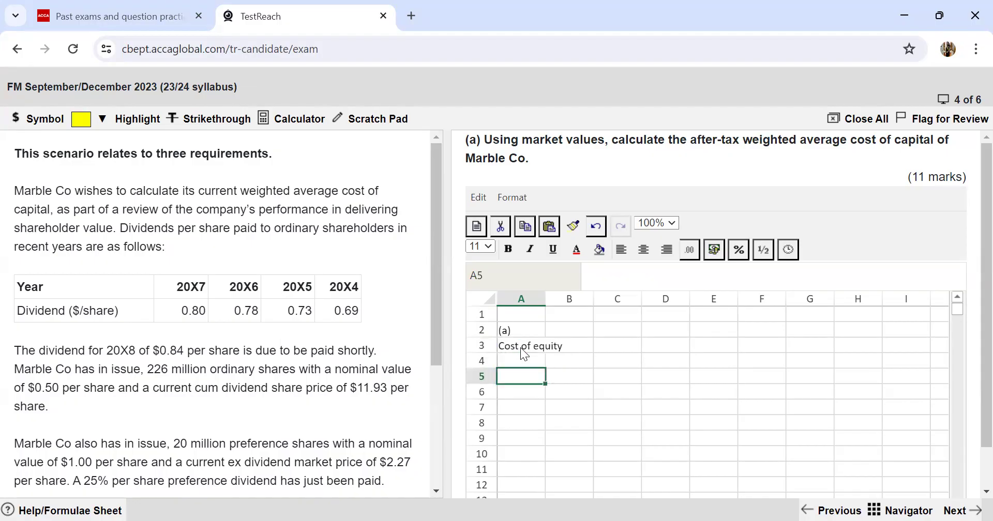
# Label A5 "Dividend growth rate" and calculate it in D5 with =(0.84/0.69)^(1/4)
pyautogui.write('Dividend growth rate')
pyautogui.press('Tab')
pyautogui.press('Tab')
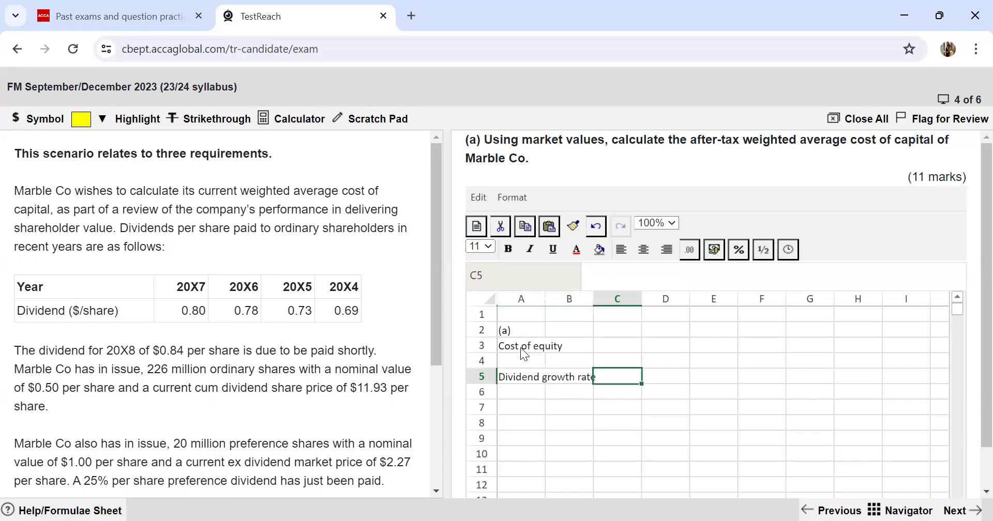
pyautogui.press('Tab')
pyautogui.write('=(')
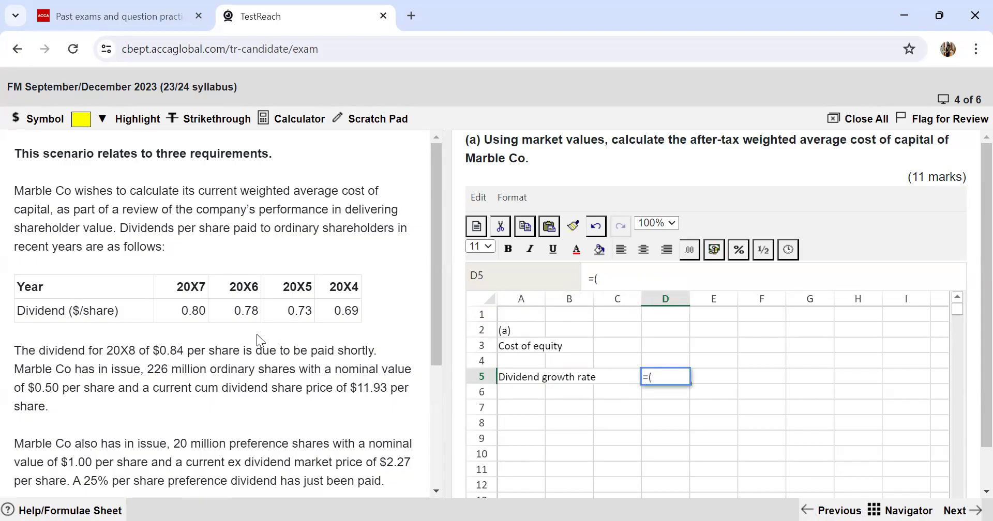
pyautogui.write('0.84/0.69)^')
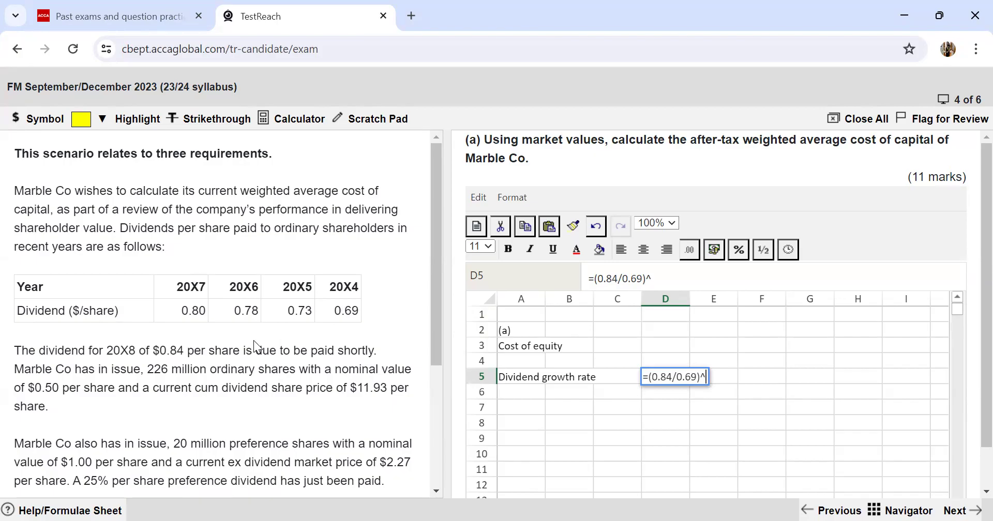
pyautogui.write('(1/4)')
pyautogui.press('Return')
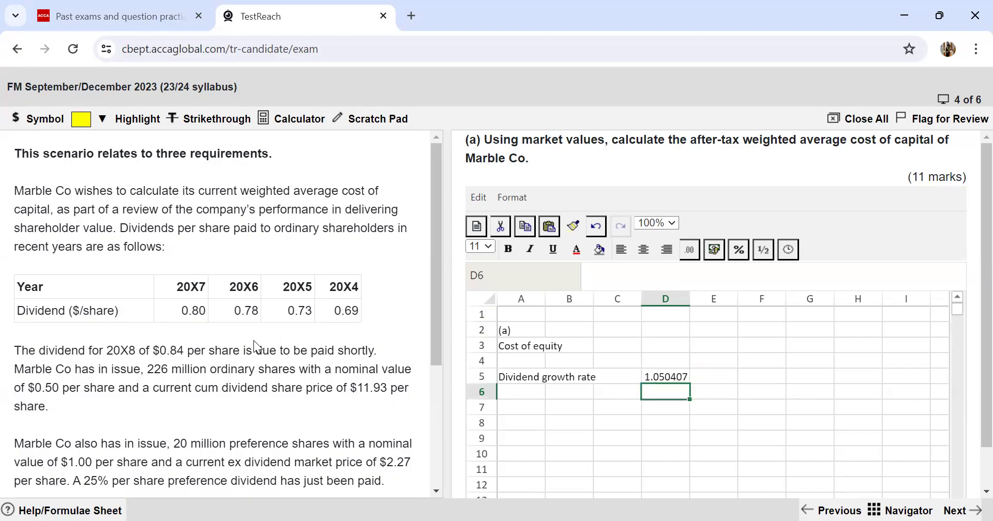
# Calculate the net growth rate in D6 with =D5-1 and format it as a percentage
pyautogui.write('=D5-1')
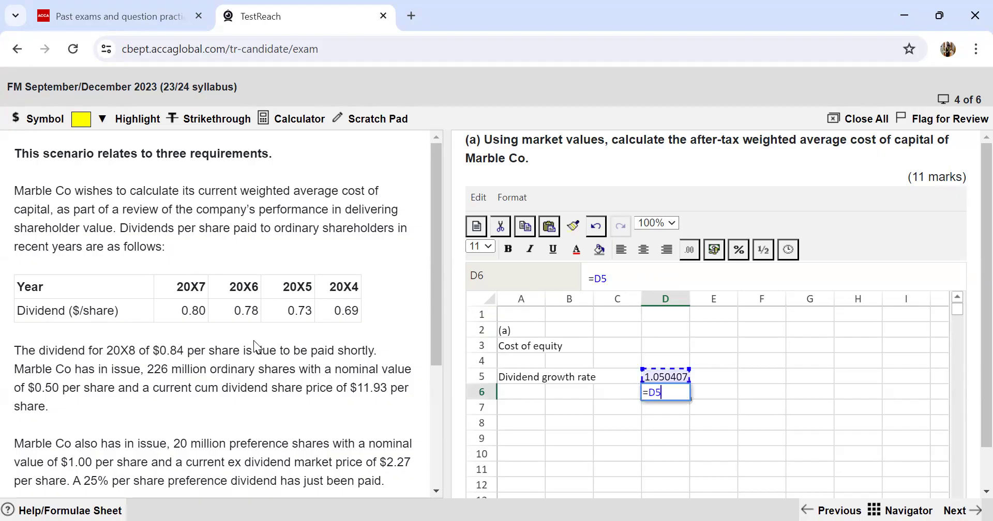
pyautogui.press('Return')
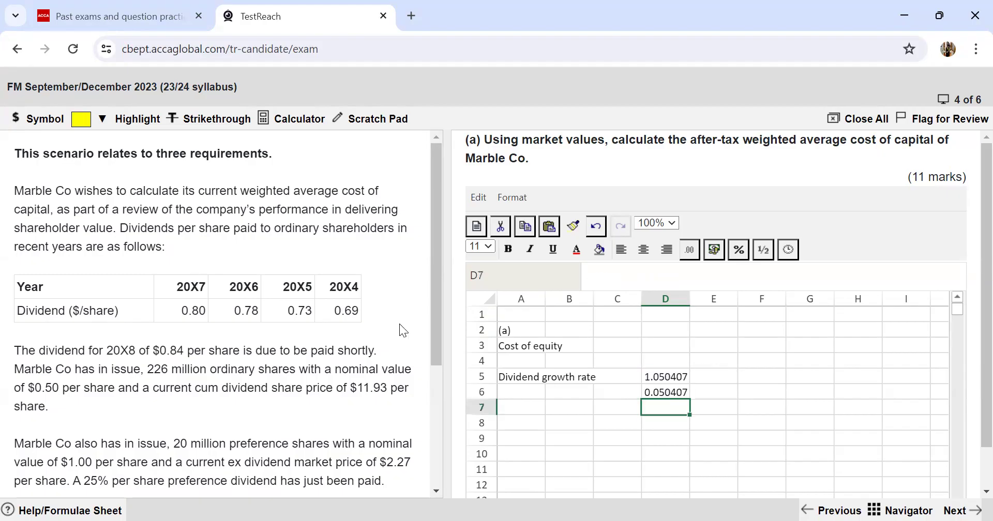
pyautogui.press('Up')
pyautogui.click(740, 251)
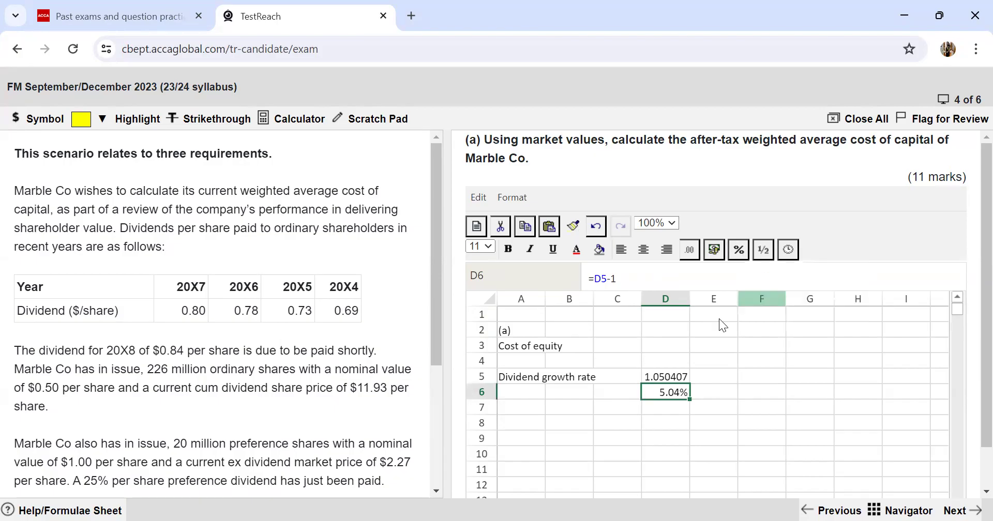
# Label A7 "Ex div SP" and calculate the ex dividend share price in C7 with =11.93-0.84
pyautogui.click(530, 411)
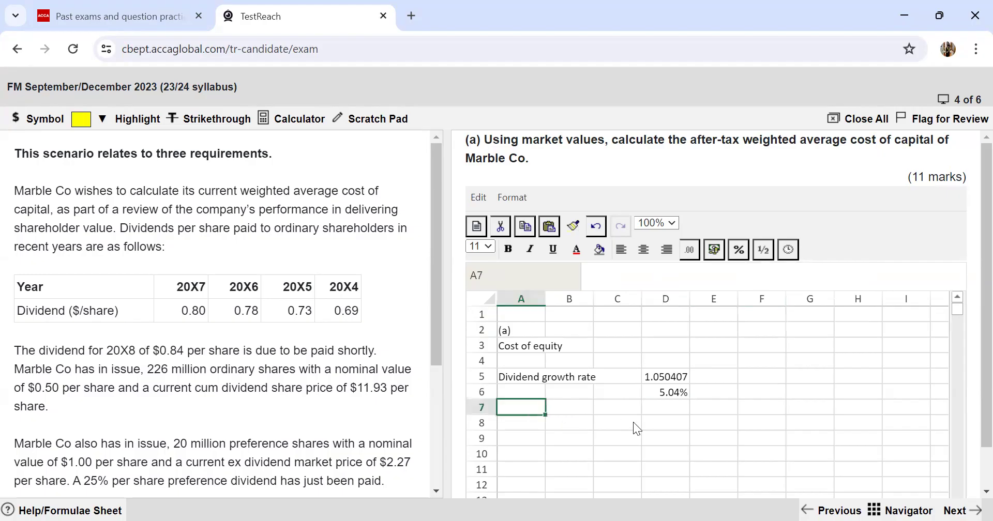
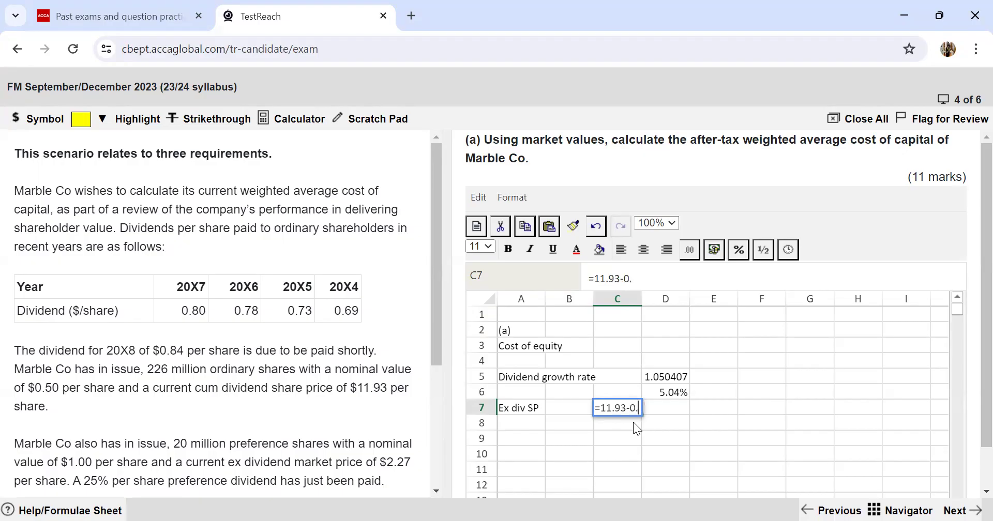
pyautogui.press('Return')
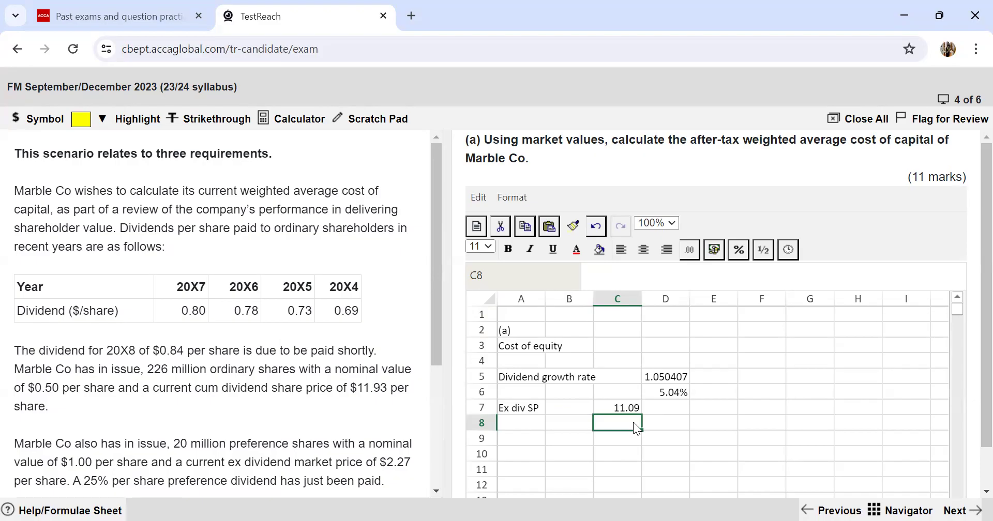
# Label A8 "Ke" and enter the dividend yield part of its formula in B8 as =(0.84*1.05)/C7
pyautogui.click(524, 432)
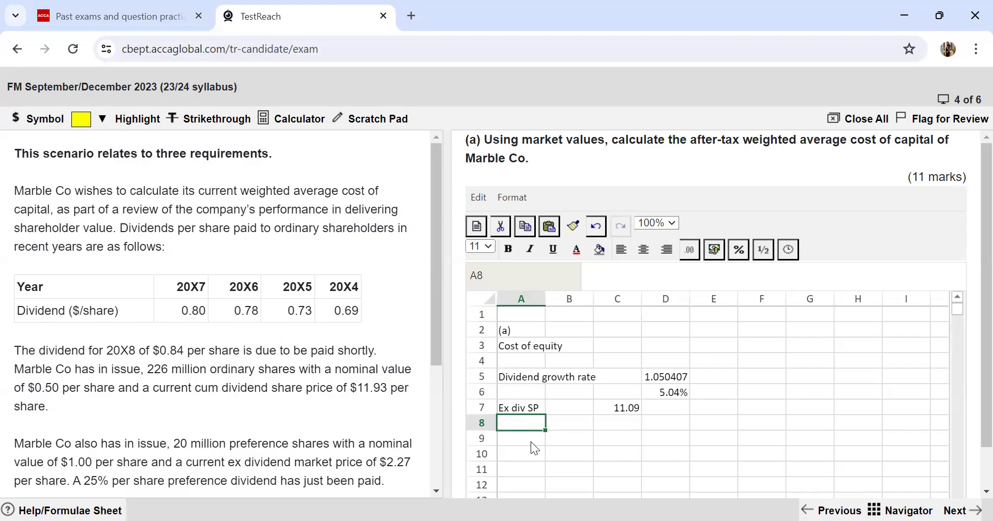
pyautogui.write('Ke')
pyautogui.press('Tab')
pyautogui.write('=')
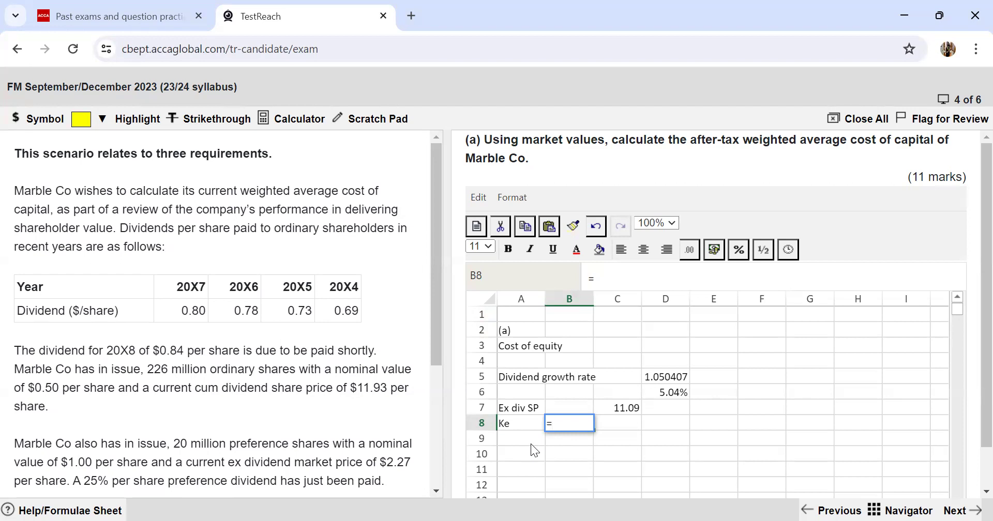
pyautogui.write('0.84*1.0')
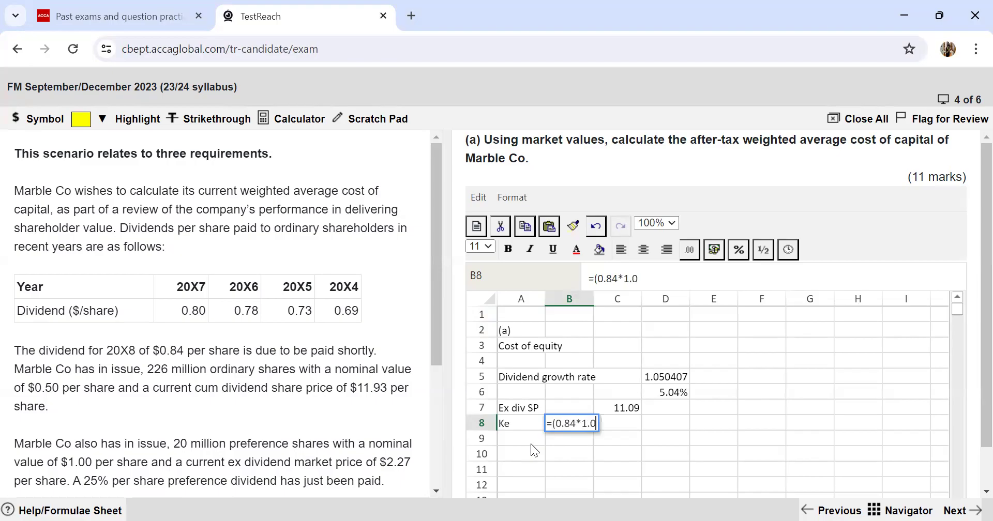
pyautogui.write('5)')
pyautogui.write('/')
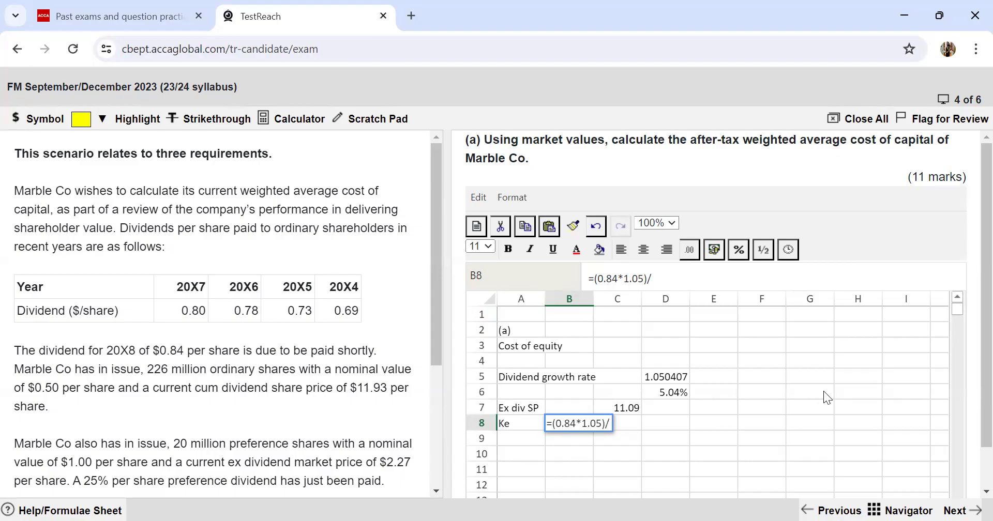
pyautogui.click(631, 410)
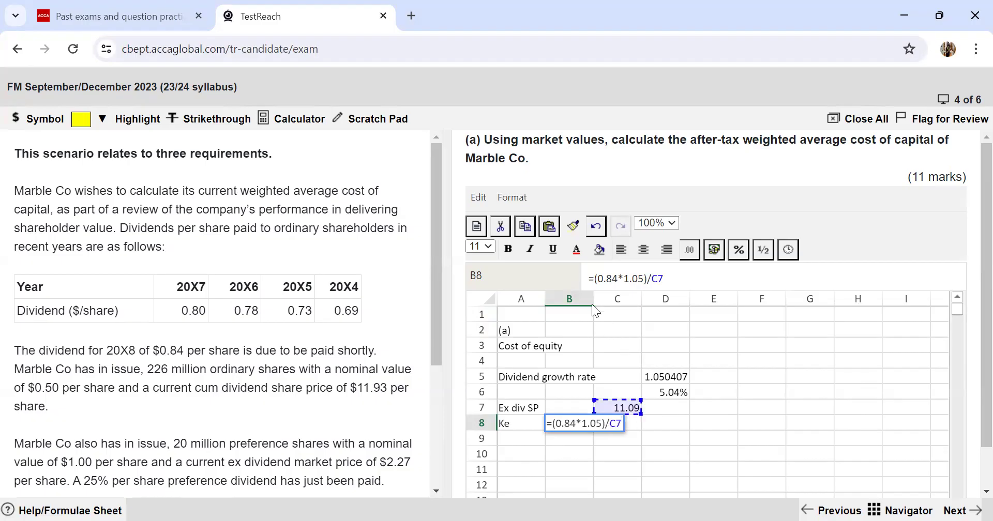
# Complete the Ke formula in B8 as =((0.84*1.05)/C7)+5% and format the cell as a percentage
pyautogui.click(594, 280)
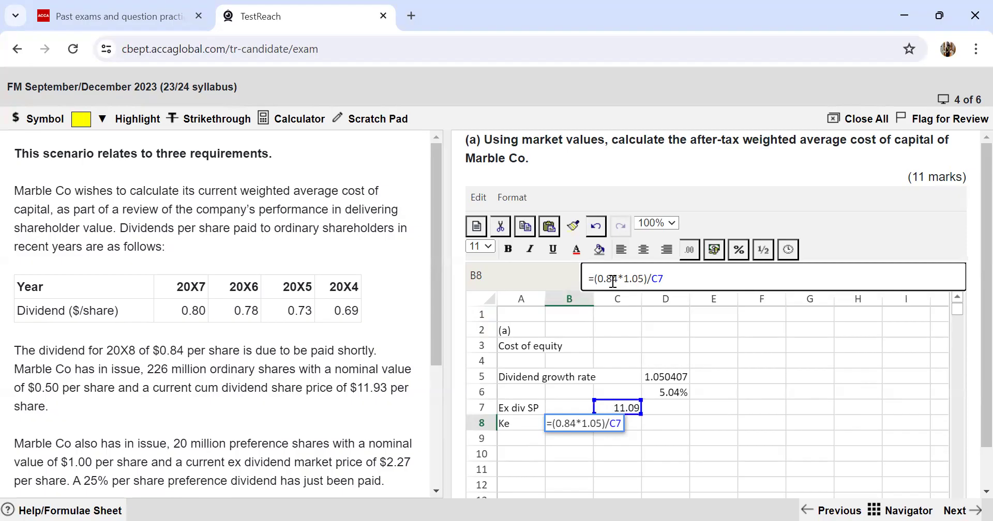
pyautogui.write('(')
pyautogui.click(680, 280)
pyautogui.write(')+')
pyautogui.write('0.05')
pyautogui.press('Return')
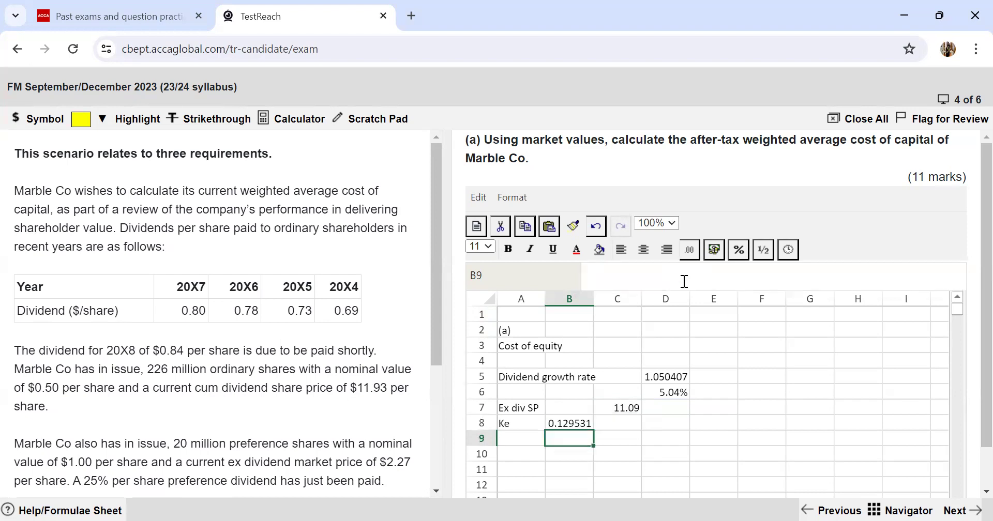
pyautogui.click(569, 423)
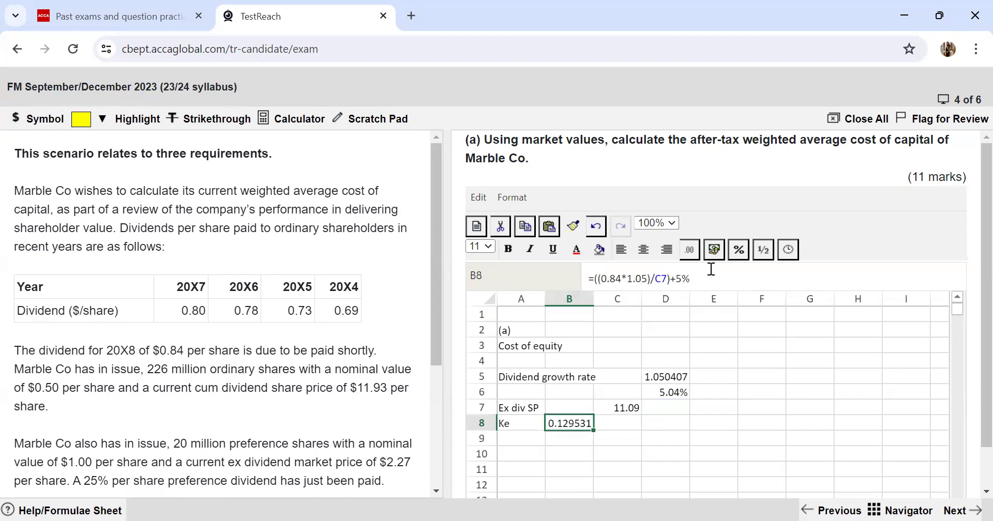
pyautogui.click(737, 258)
pyautogui.click(760, 299)
# Enter the heading "Pref shares" in cell A10 for the preference share workings
pyautogui.click(518, 454)
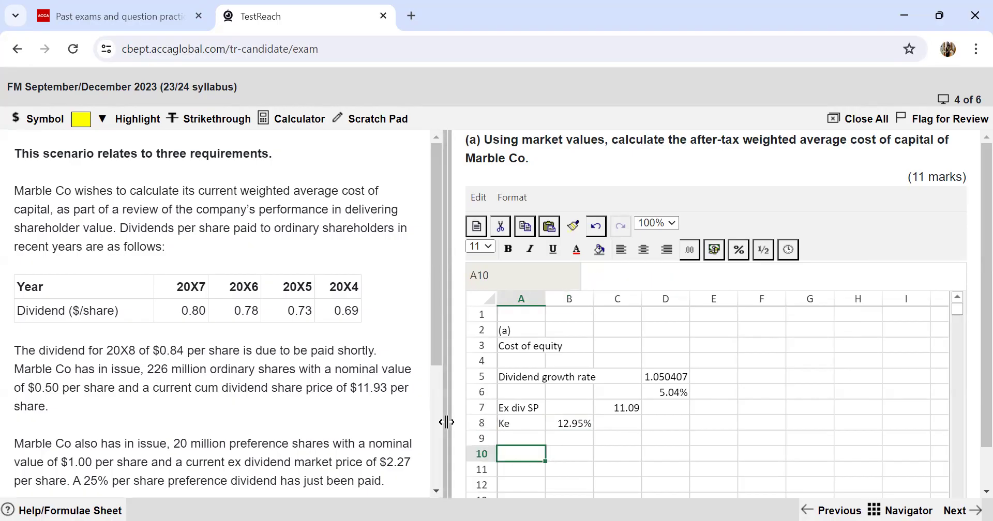
pyautogui.scroll(-4, 320, 385)
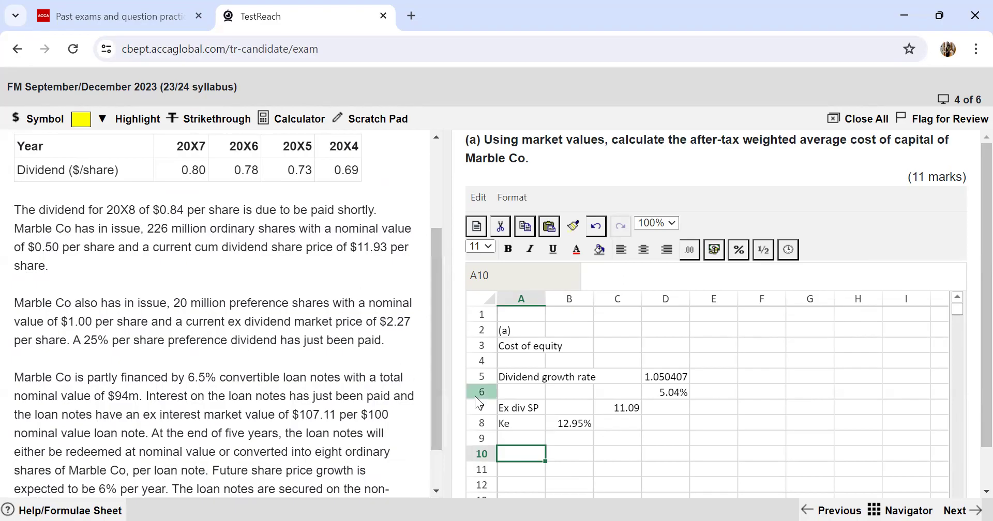
pyautogui.write('P')
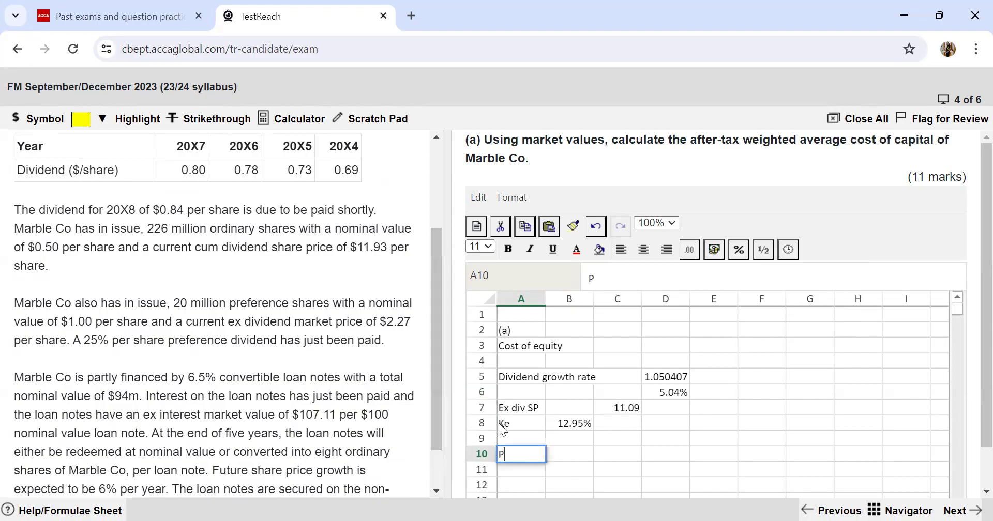
pyautogui.write('ref shares')
pyautogui.press('Return')
pyautogui.press('Return')
# Label A12 "Div" and calculate the preference dividend per share in B12 with =1*25%
pyautogui.write('Div')
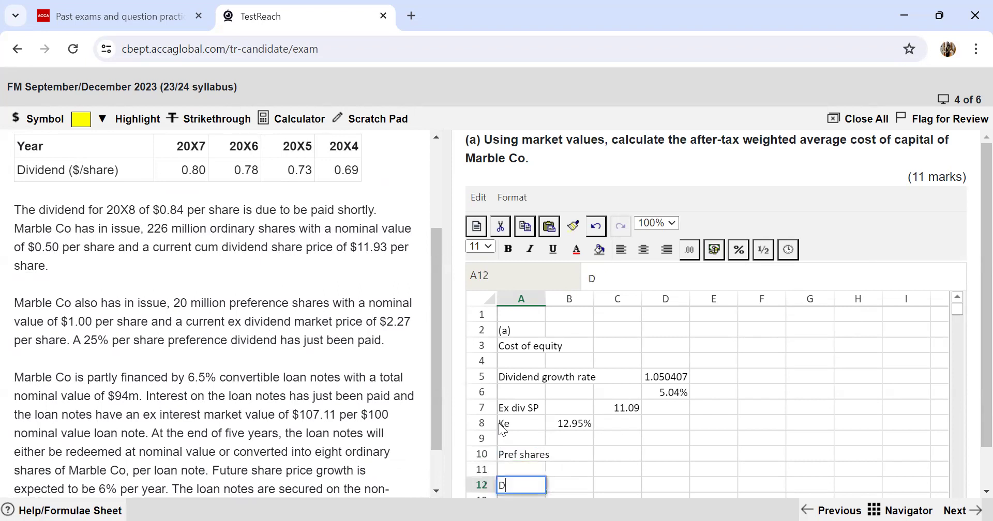
pyautogui.press('Tab')
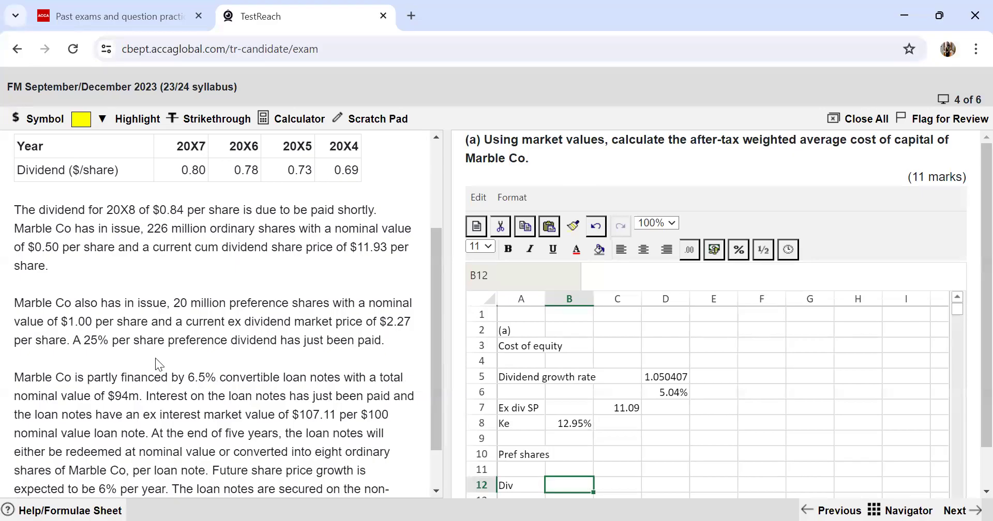
pyautogui.write('=1*')
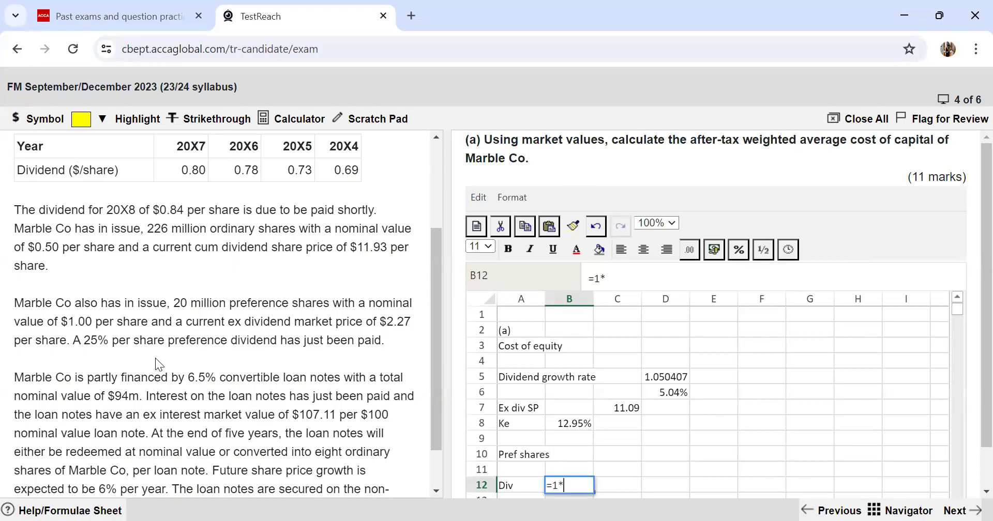
pyautogui.write('25%')
pyautogui.press('Return')
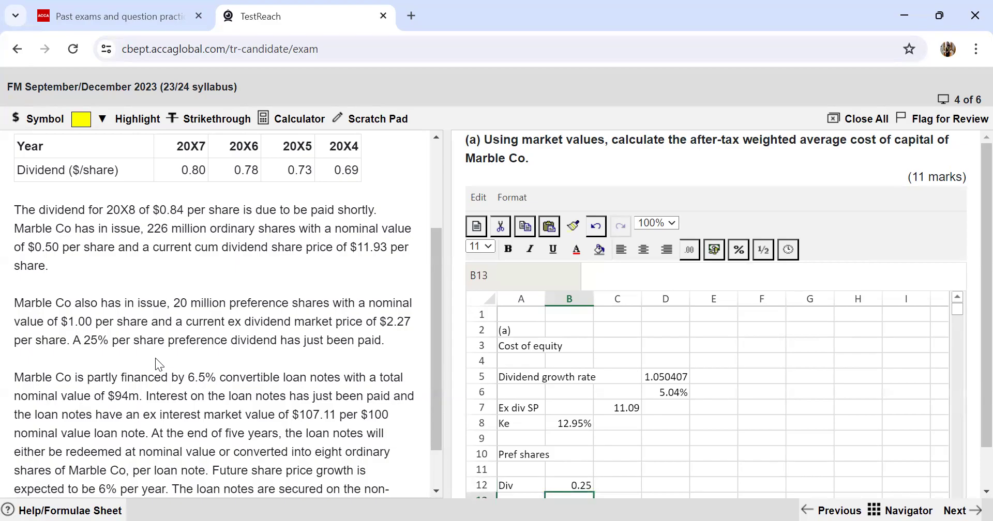
# Label A13 "MP" and enter the preference share market price of 2.27 in B13
pyautogui.press('Left')
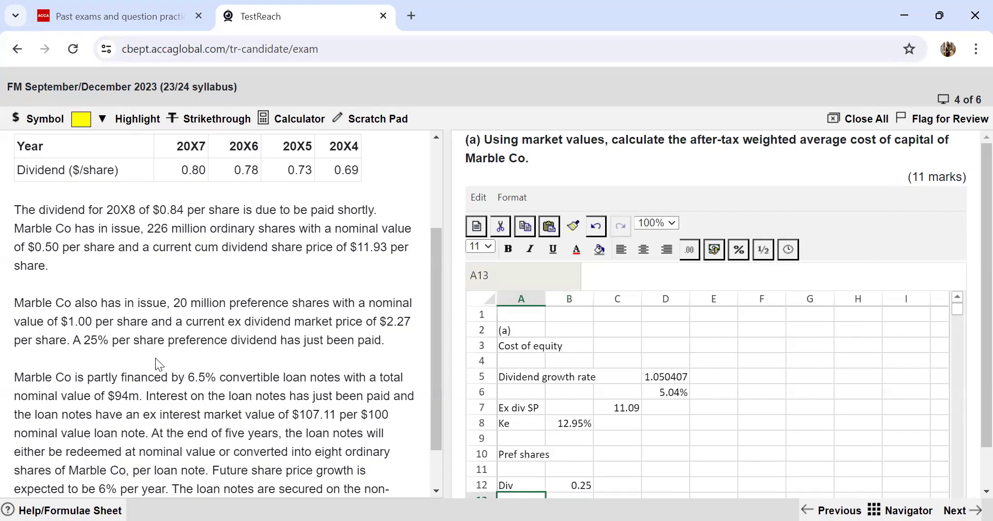
pyautogui.write('MP')
pyautogui.press('Tab')
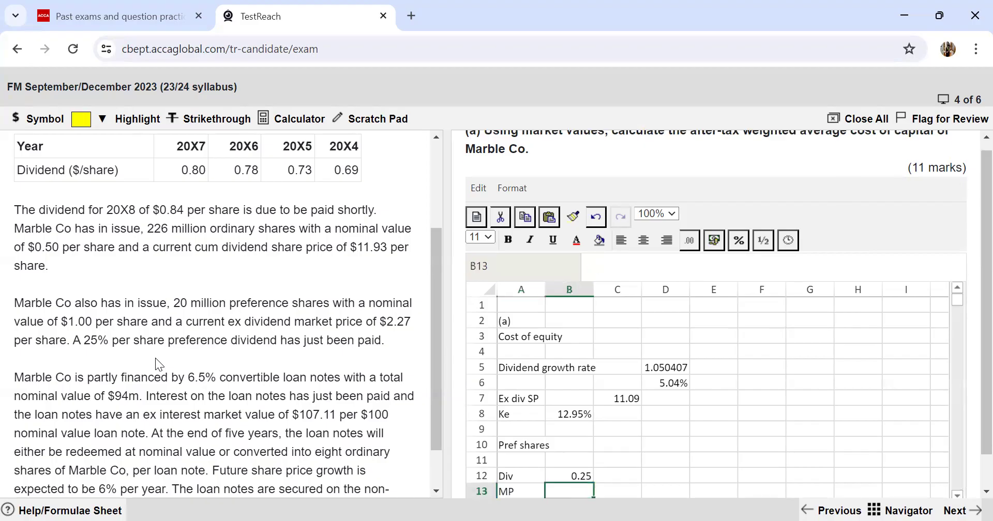
pyautogui.write('2.27')
pyautogui.press('Return')
# Calculate the cost of preference shares in B14 by dividing the dividend by the market price with =B12/B13
pyautogui.write('=')
pyautogui.press('Up')
pyautogui.press('Up')
pyautogui.write('/')
pyautogui.press('Up')
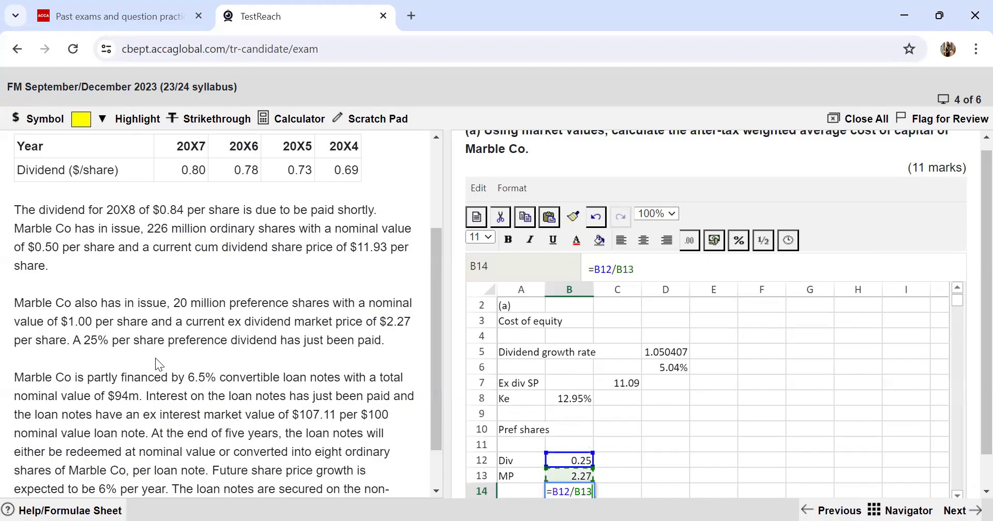
pyautogui.press('Return')
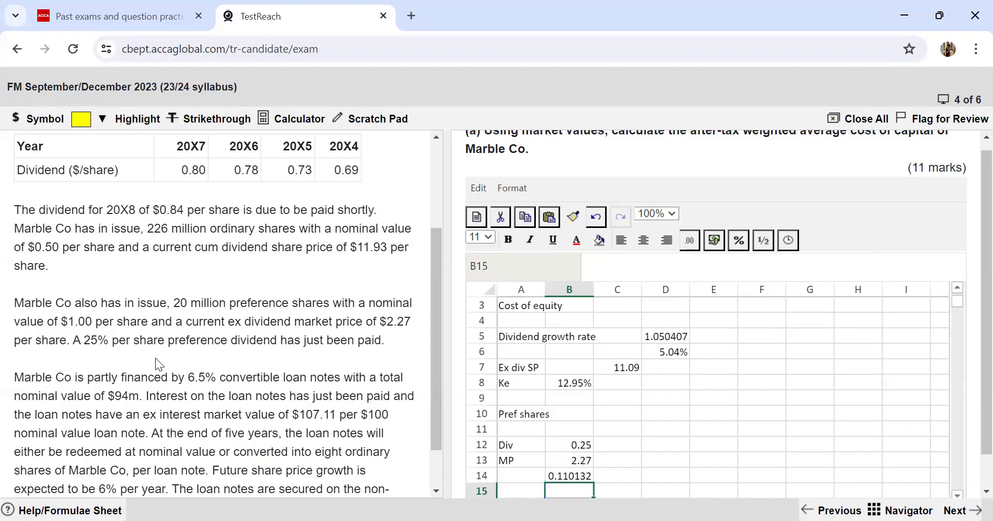
# Format B14 as a percentage with two decimals and label it "Kp" in A14
pyautogui.click(573, 479)
pyautogui.click(738, 243)
pyautogui.click(768, 292)
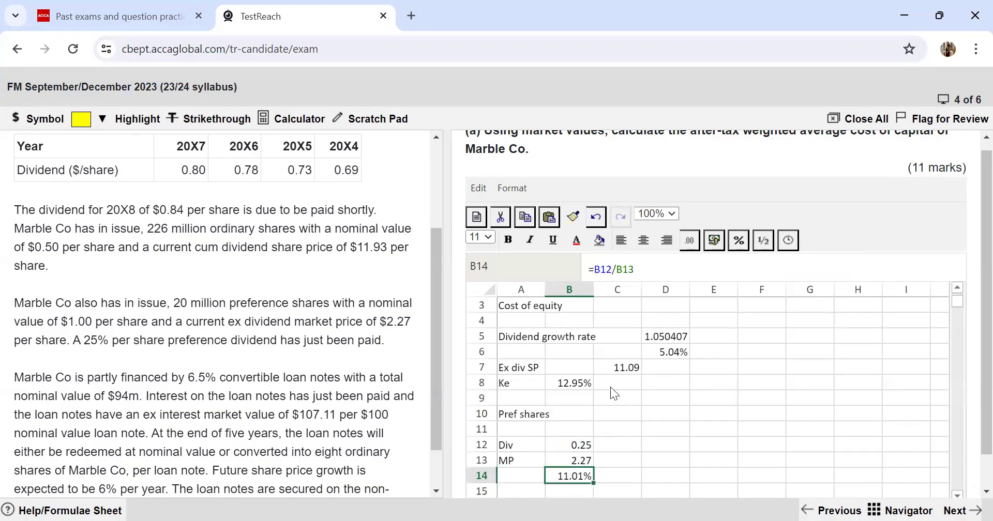
pyautogui.click(518, 472)
pyautogui.write('Kp')
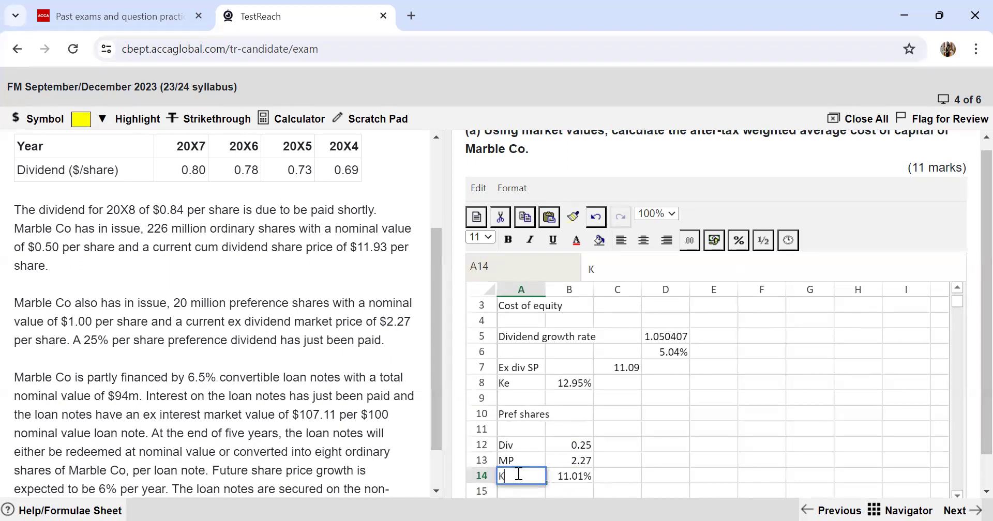
pyautogui.press('Return')
pyautogui.press('Return')
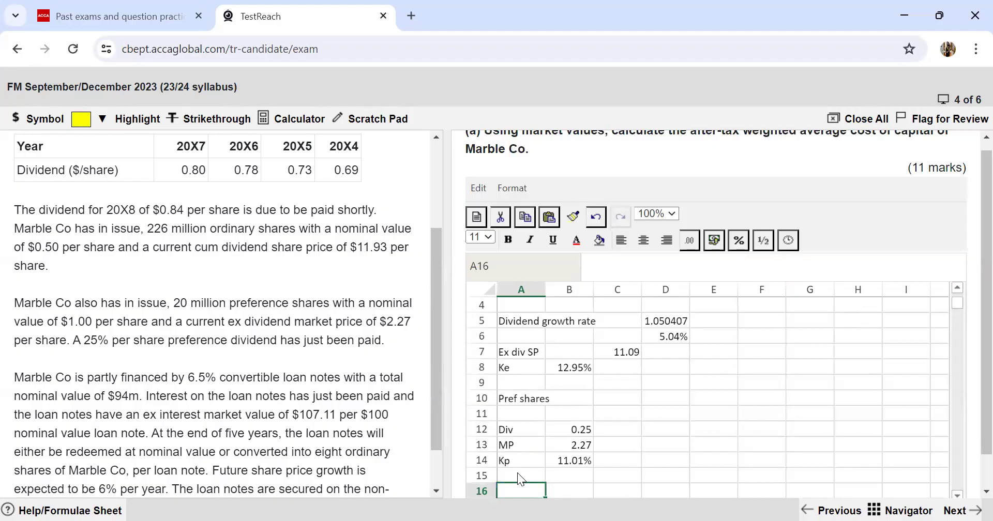
# Enter the heading "Cost of convertible loan notes" in cell A16
pyautogui.scroll(-1, 277, 383)
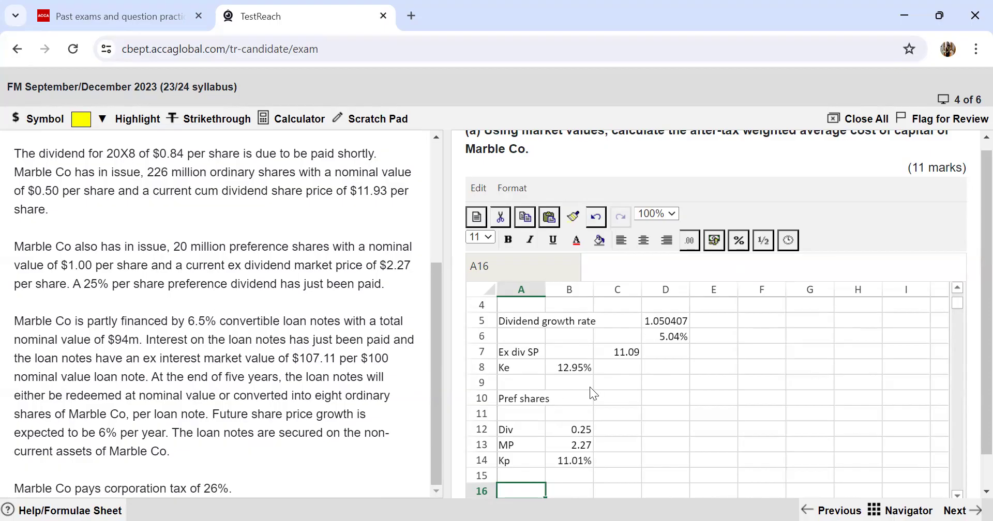
pyautogui.scroll(-2, 590, 387)
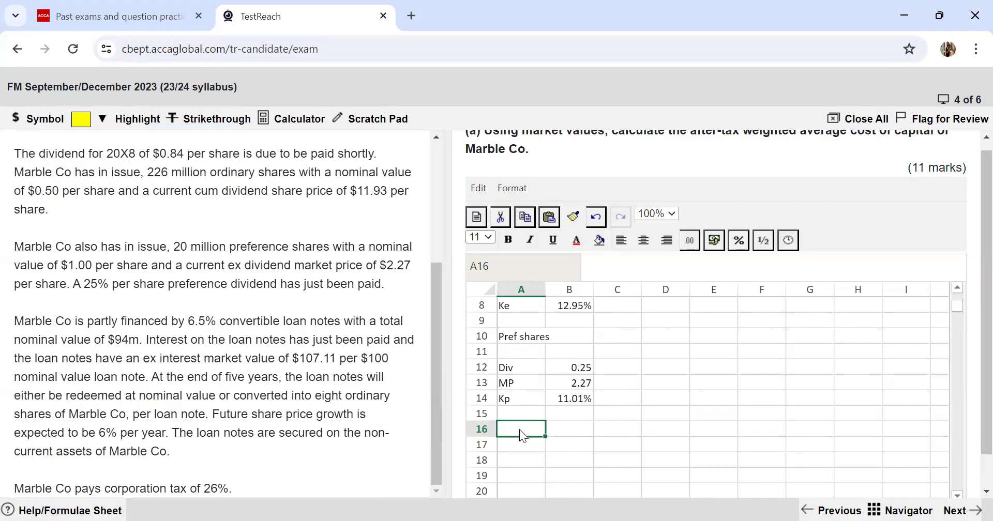
pyautogui.write('Cost')
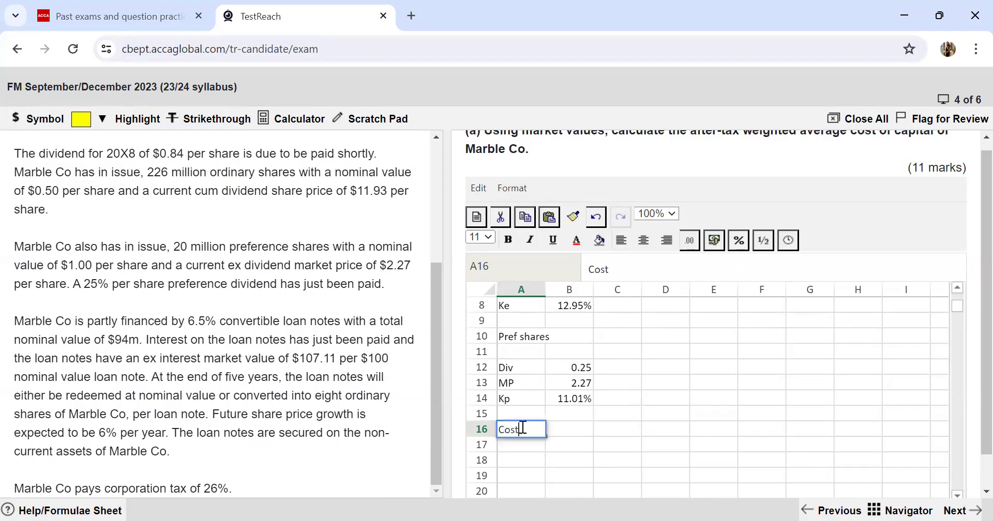
pyautogui.write(' of convert')
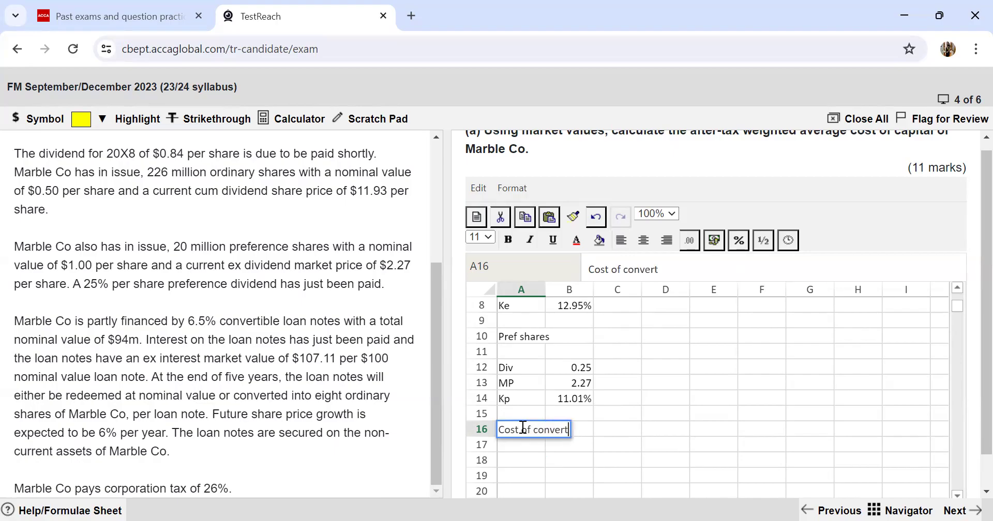
pyautogui.write('ible ')
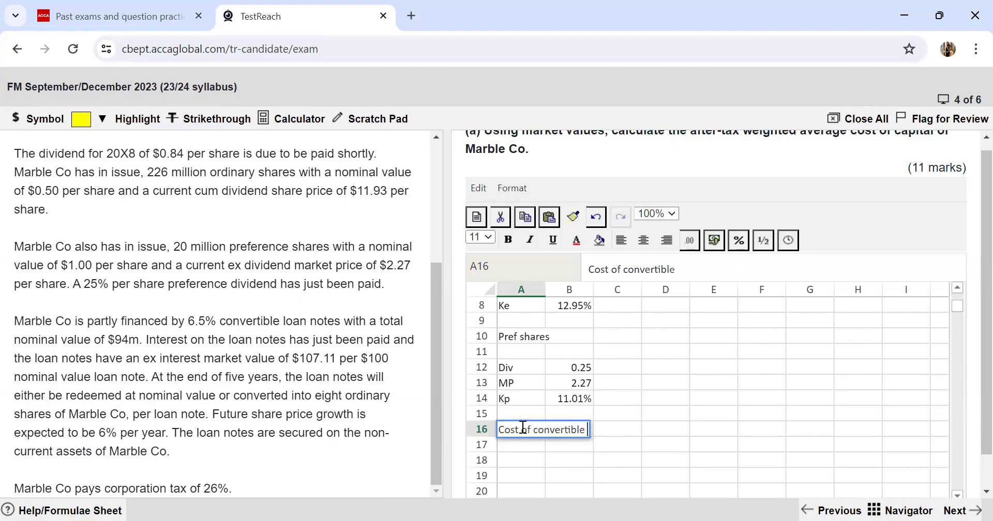
pyautogui.write('loan notes')
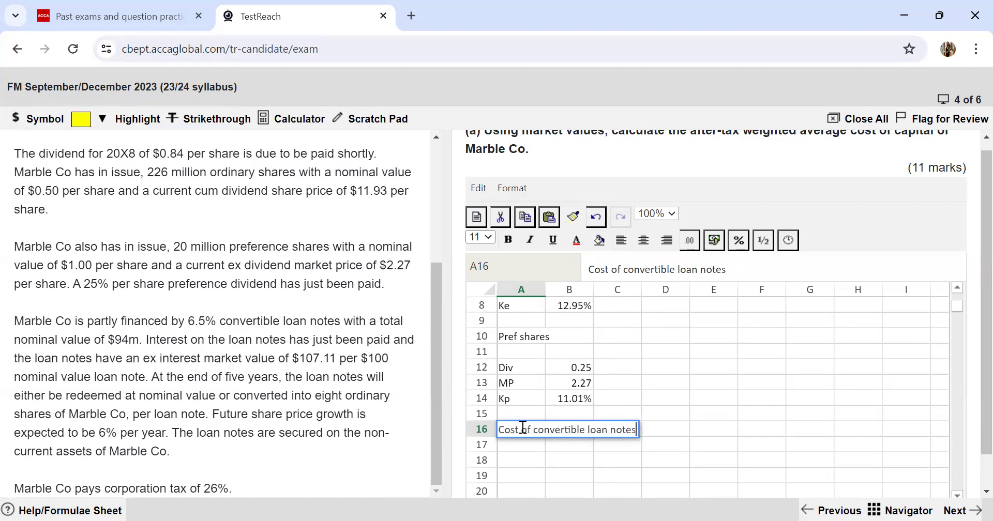
pyautogui.press('Return')
pyautogui.press('Return')
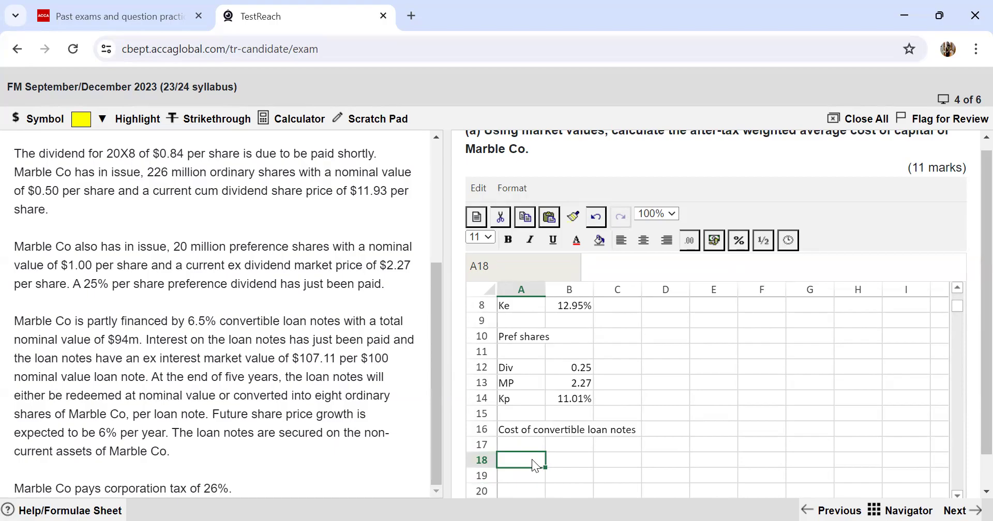
# Enter year 0 in A18 and the loan note market value as an outflow of -107.11 in B18
pyautogui.write('0')
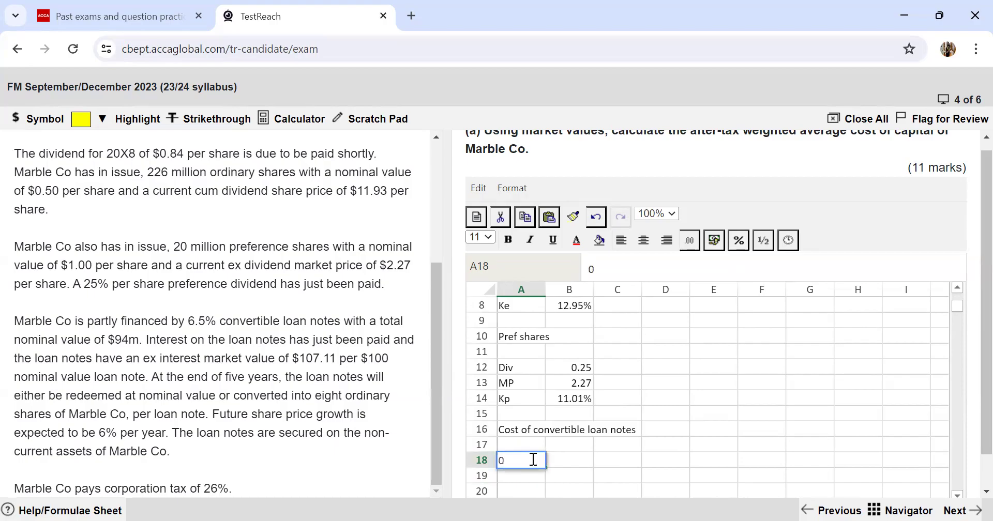
pyautogui.press('Tab')
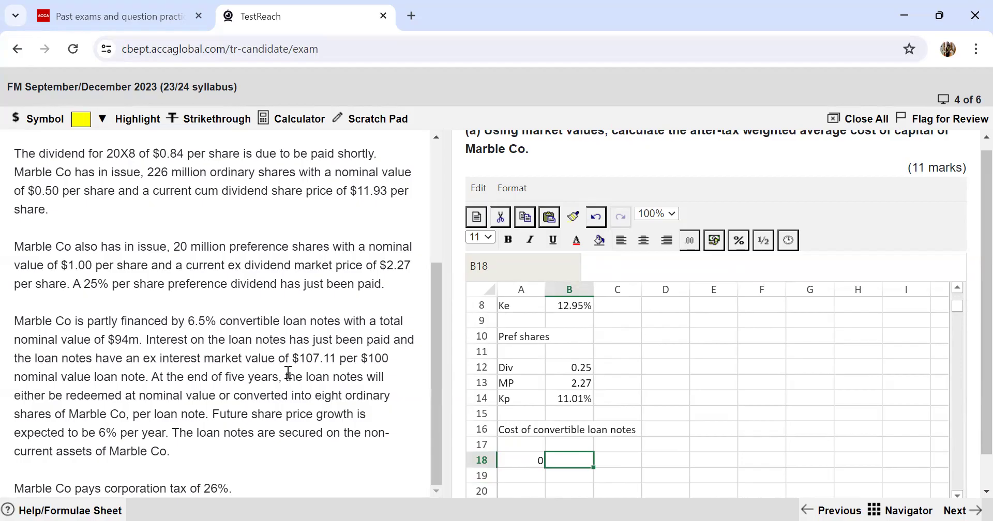
pyautogui.write('-107')
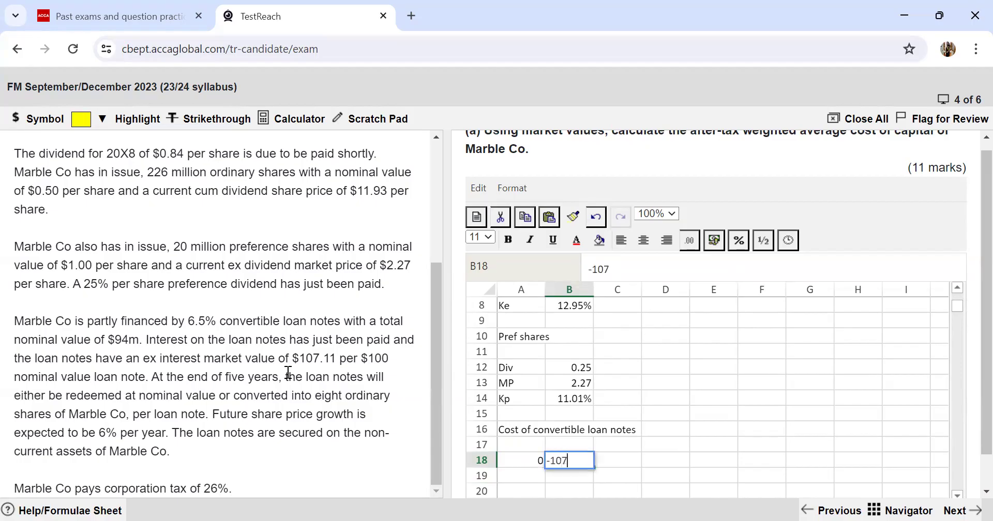
pyautogui.write('.11')
pyautogui.press('Return')
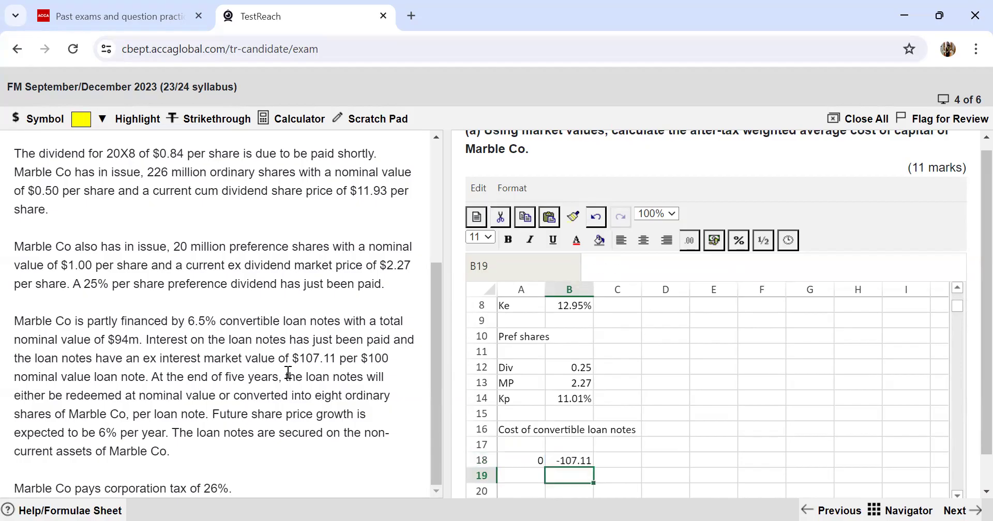
# Enter the years 1 to 5 in cells A19 to A23 of the loan note cash flow table
pyautogui.press('Left')
pyautogui.write('1')
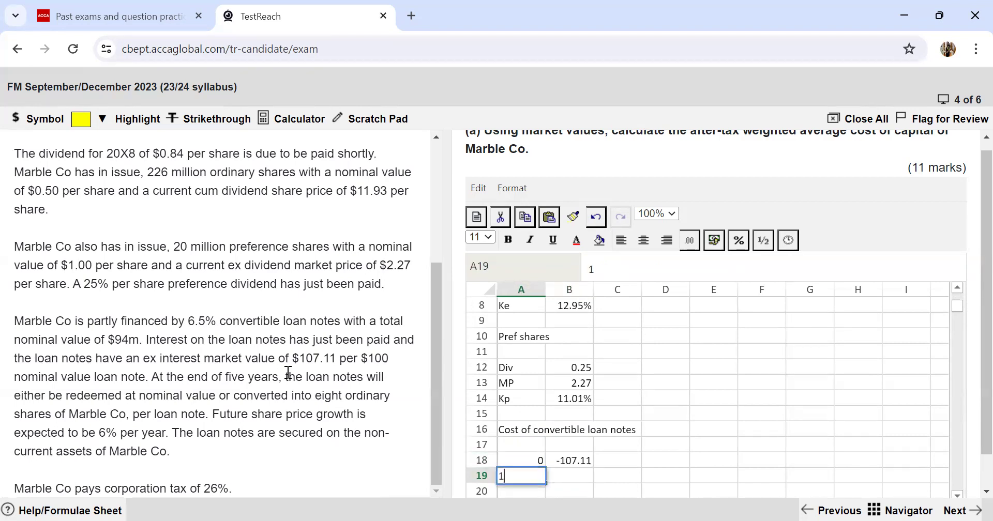
pyautogui.press('Return')
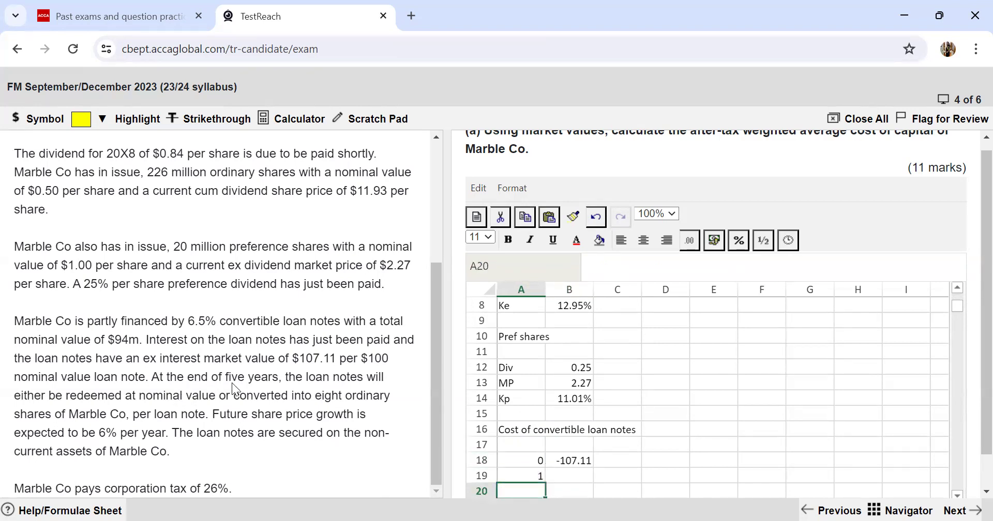
pyautogui.write('2')
pyautogui.press('Return')
pyautogui.write('3')
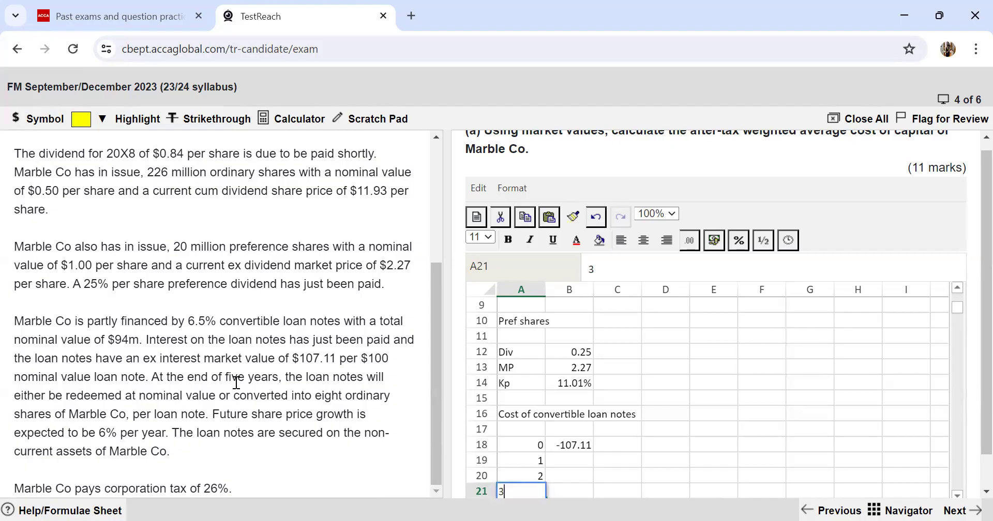
pyautogui.press('Return')
pyautogui.write('4')
pyautogui.press('Return')
pyautogui.write('5')
pyautogui.press('Return')
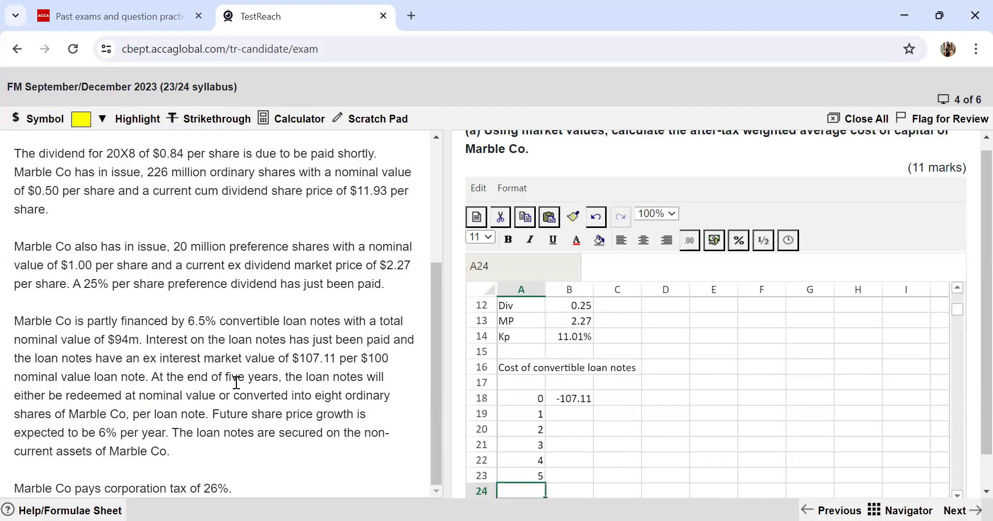
# Calculate the year 1 after-tax interest in B19 as =6.5*(1-26%) and fill the formula down to B23
pyautogui.click(583, 411)
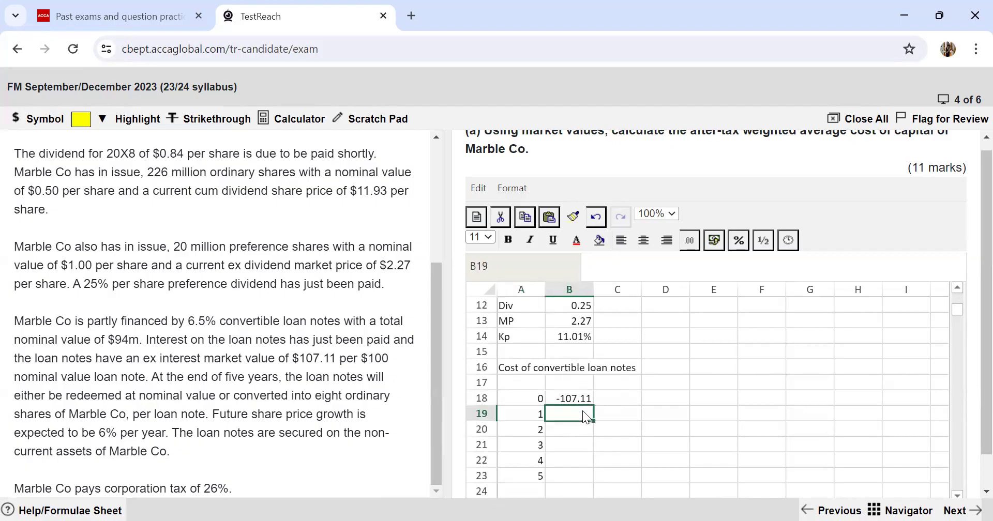
pyautogui.write('=')
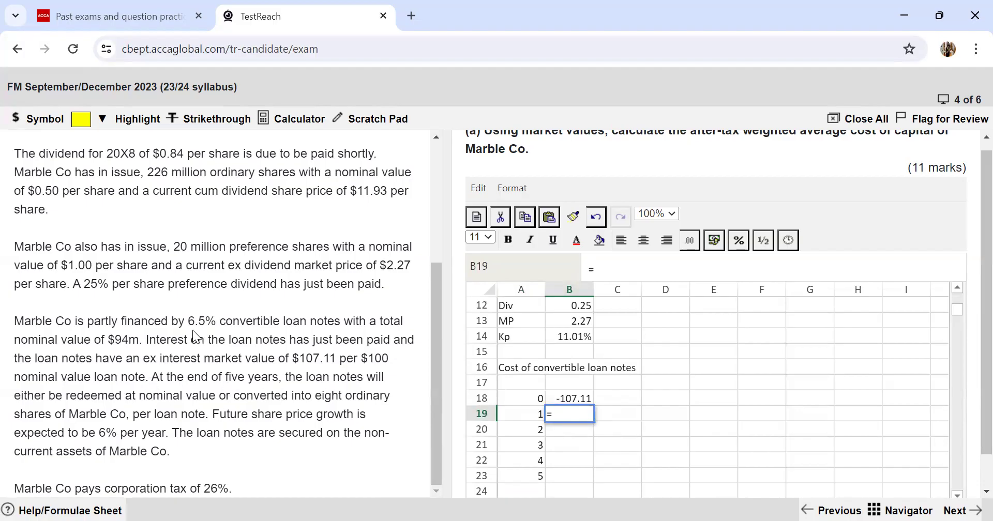
pyautogui.write('6.5*(1-2')
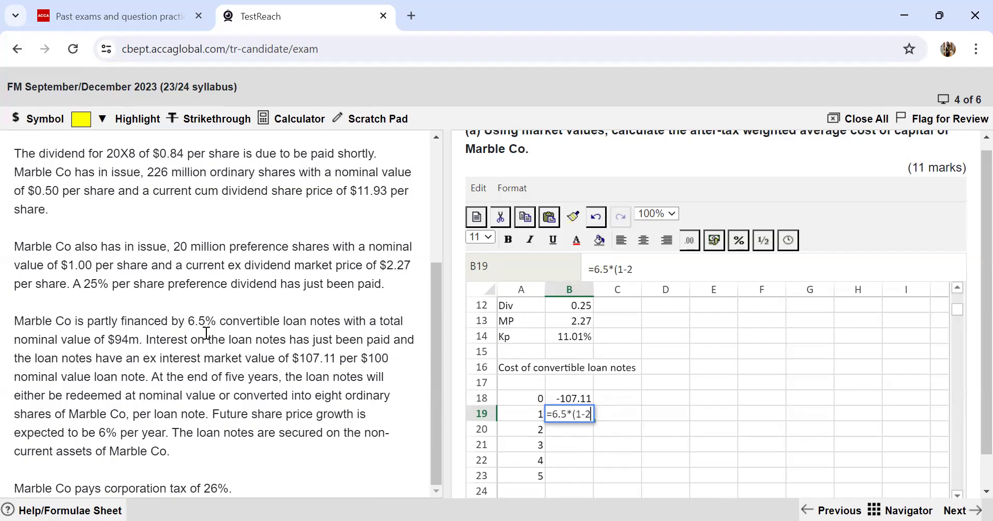
pyautogui.write('6%)')
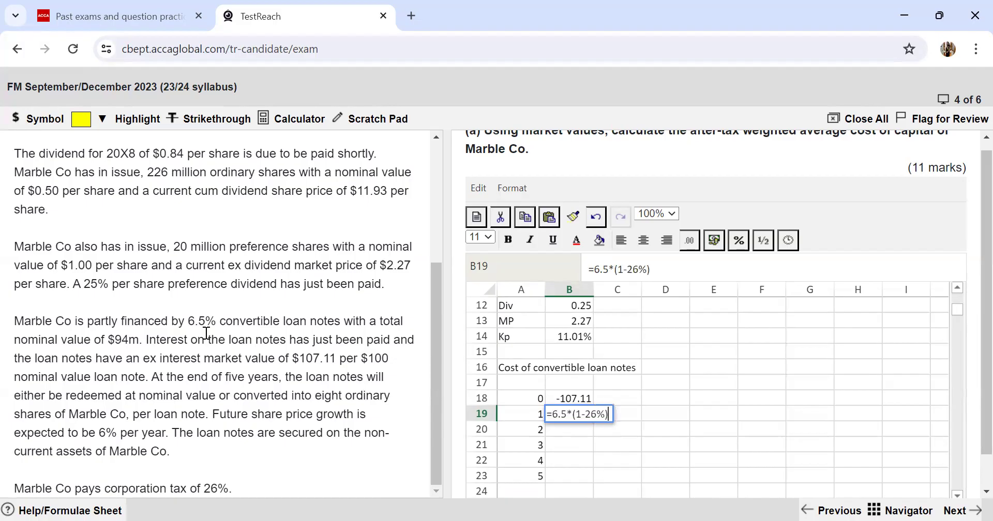
pyautogui.press('Return')
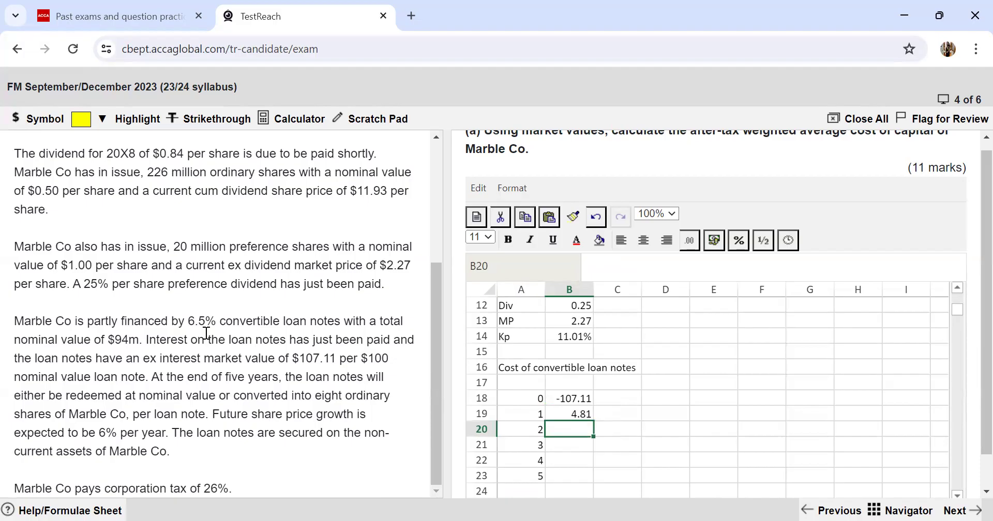
pyautogui.click(574, 415)
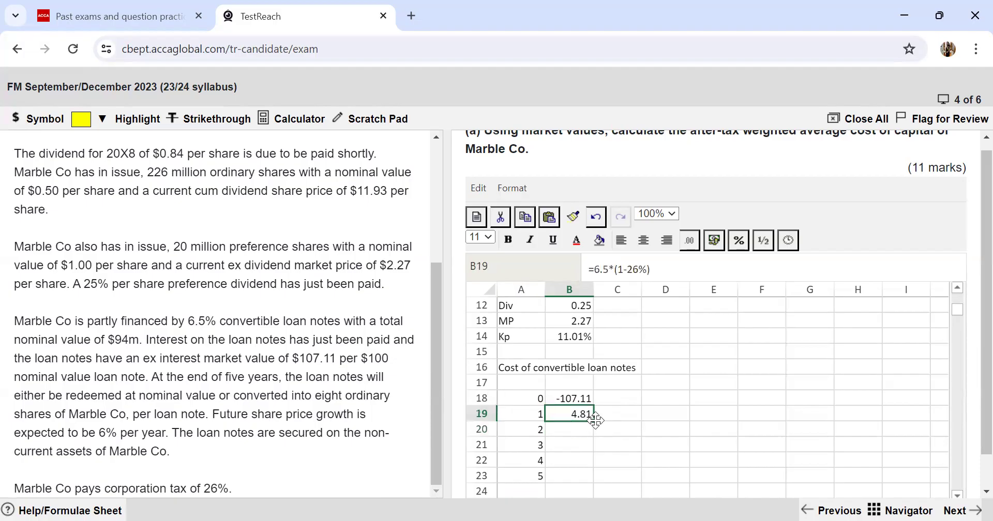
pyautogui.moveTo(593, 421); pyautogui.dragTo(589, 477)
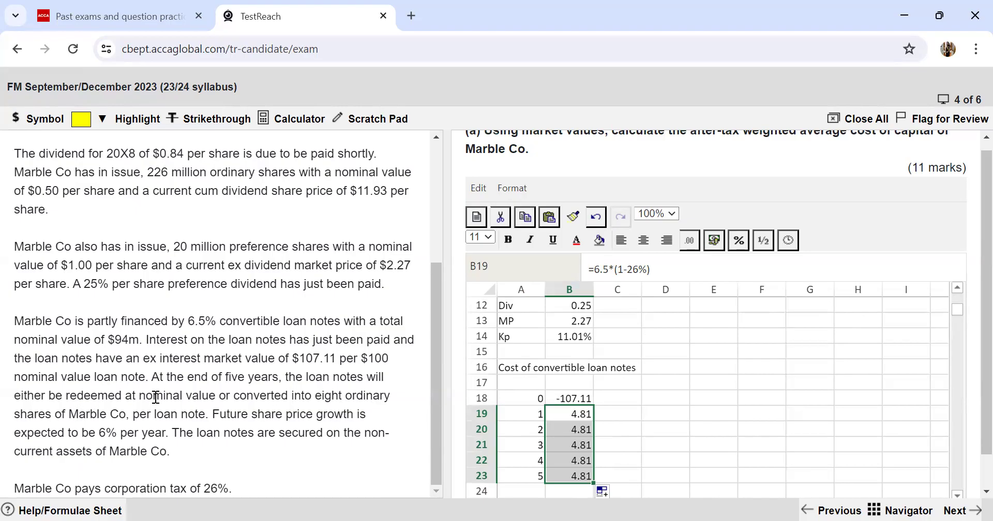
# Calculate the share price after five years of 6% growth in cell E20 as =11.09*(1.06)^5
pyautogui.scroll(-1, 665, 400)
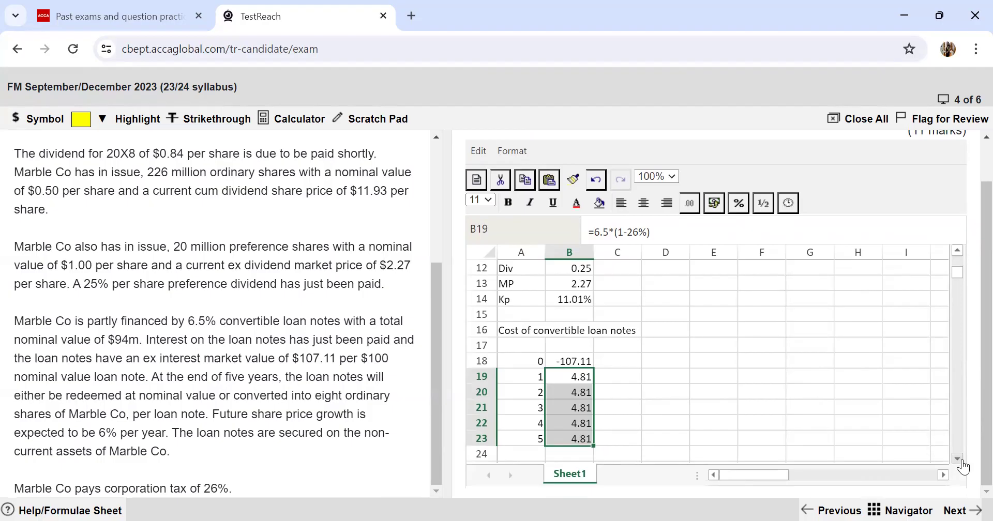
pyautogui.scroll(-2, 961, 463)
pyautogui.click(761, 314)
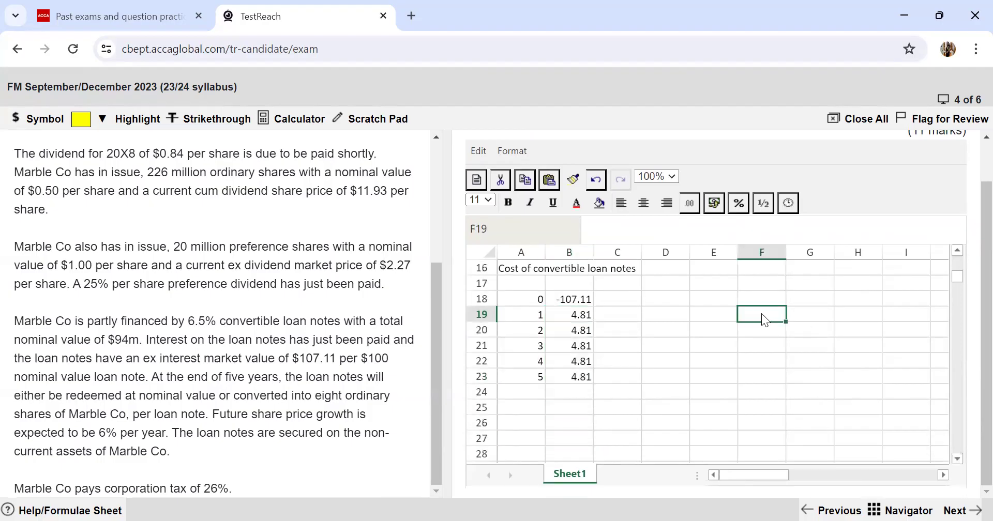
pyautogui.click(745, 336)
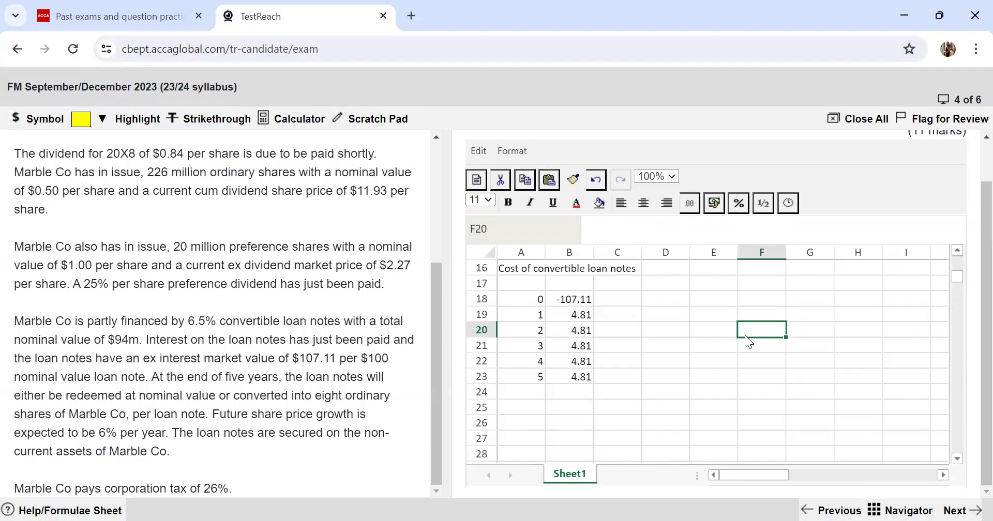
pyautogui.scroll(4, 836, 354)
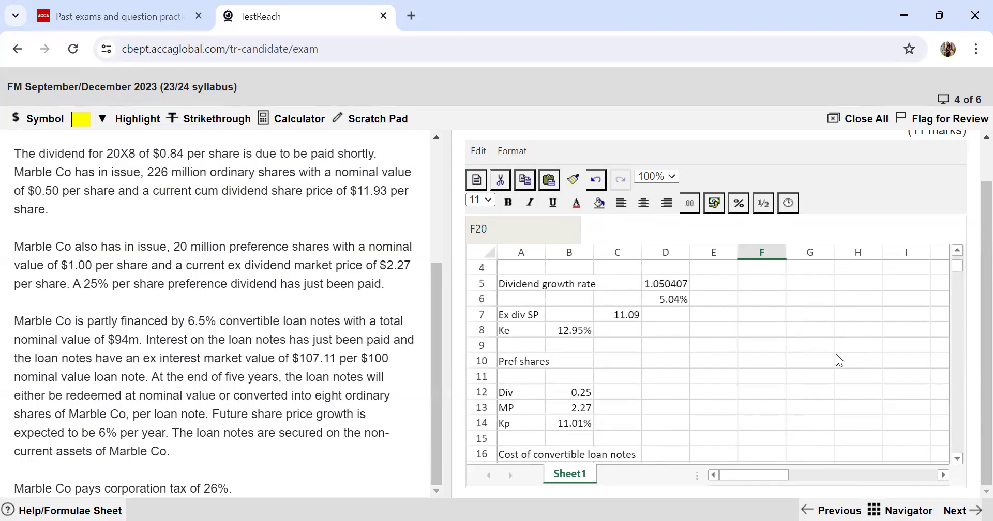
pyautogui.scroll(-3, 651, 334)
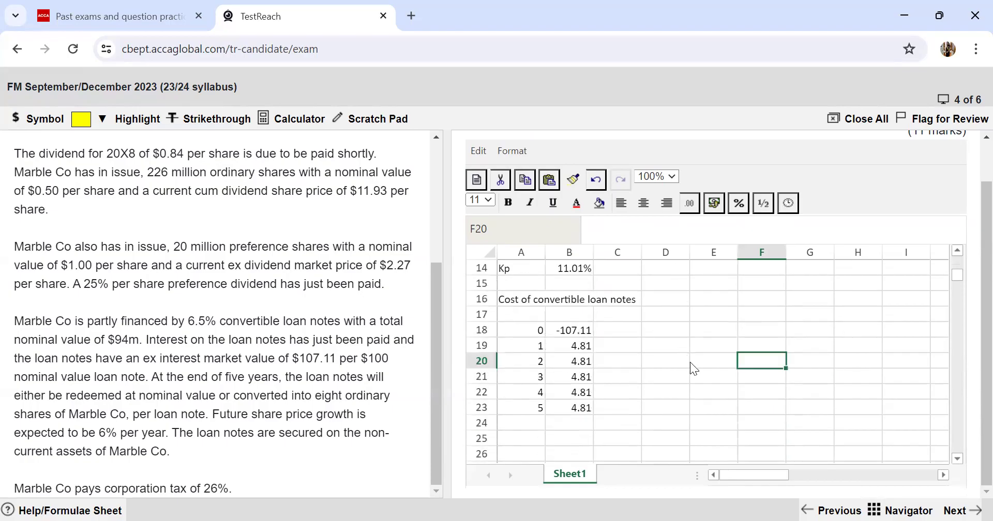
pyautogui.click(706, 363)
pyautogui.write('=11')
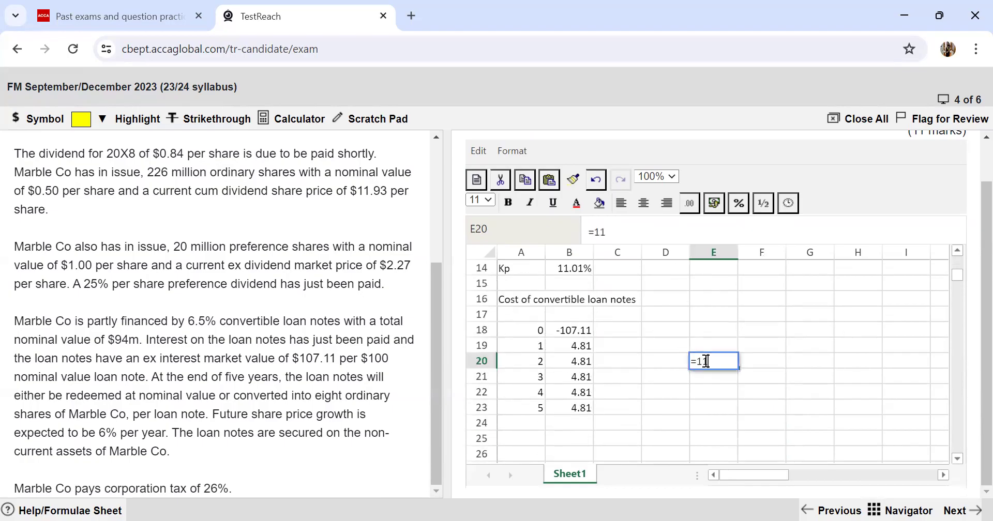
pyautogui.write('.09*(1.')
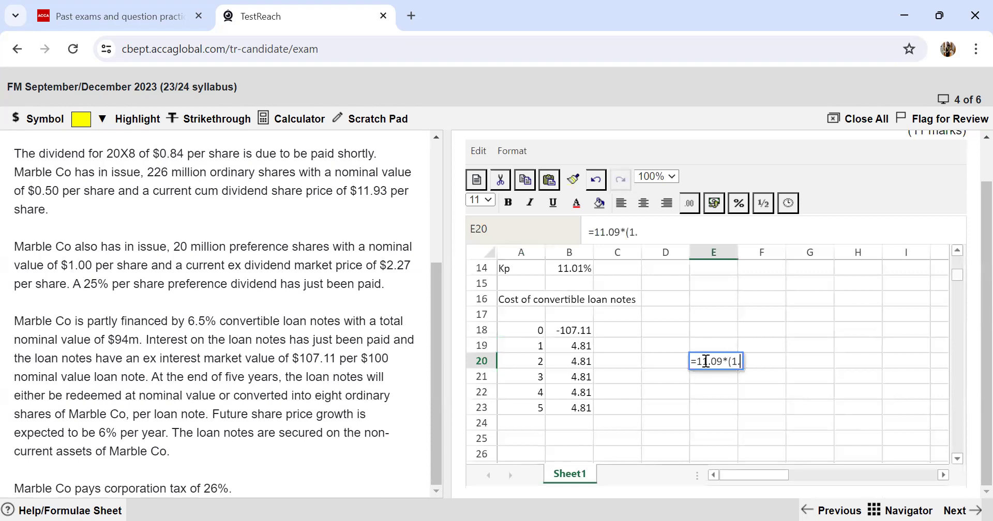
pyautogui.write('06)^5')
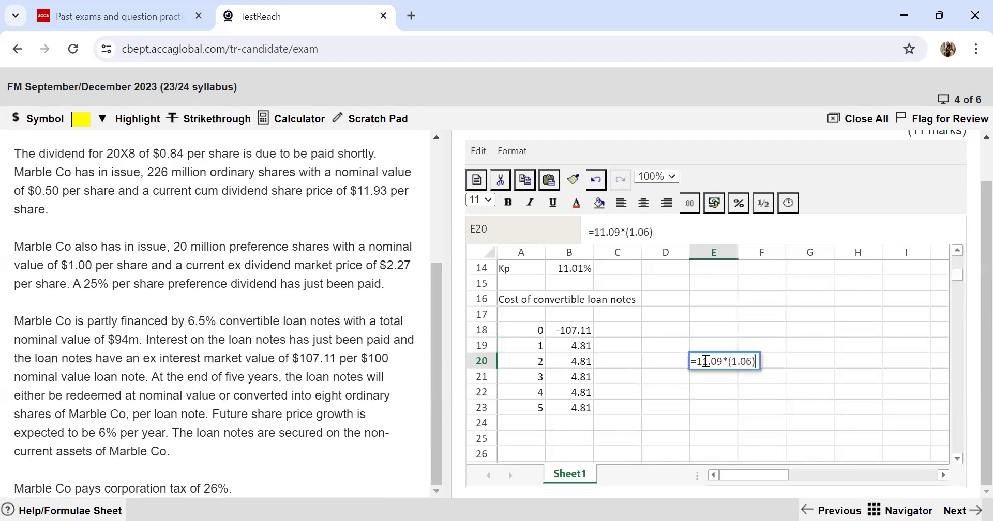
pyautogui.press('Return')
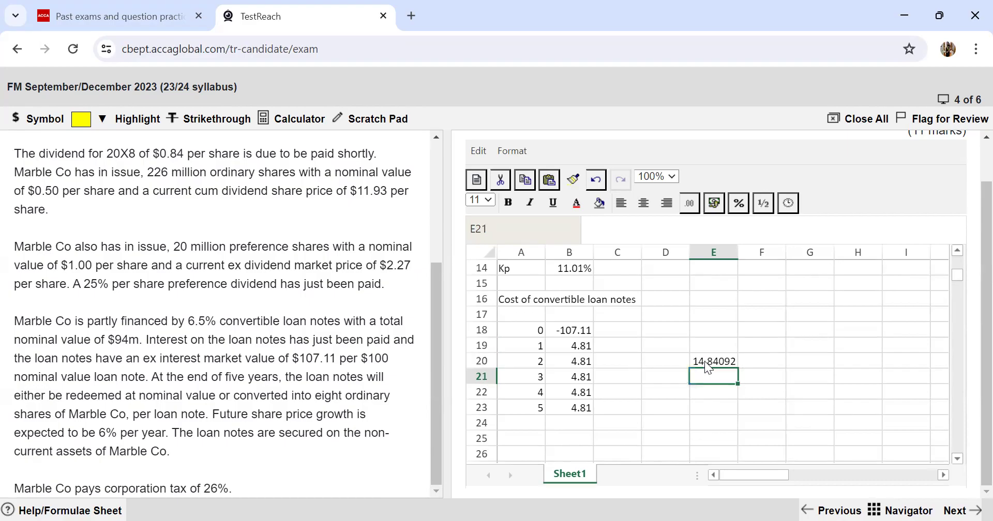
# Calculate the conversion value of eight shares per loan note in cell E21 as =E20*8
pyautogui.write('=')
pyautogui.click(706, 361)
pyautogui.write('(')
pyautogui.press('BackSpace')
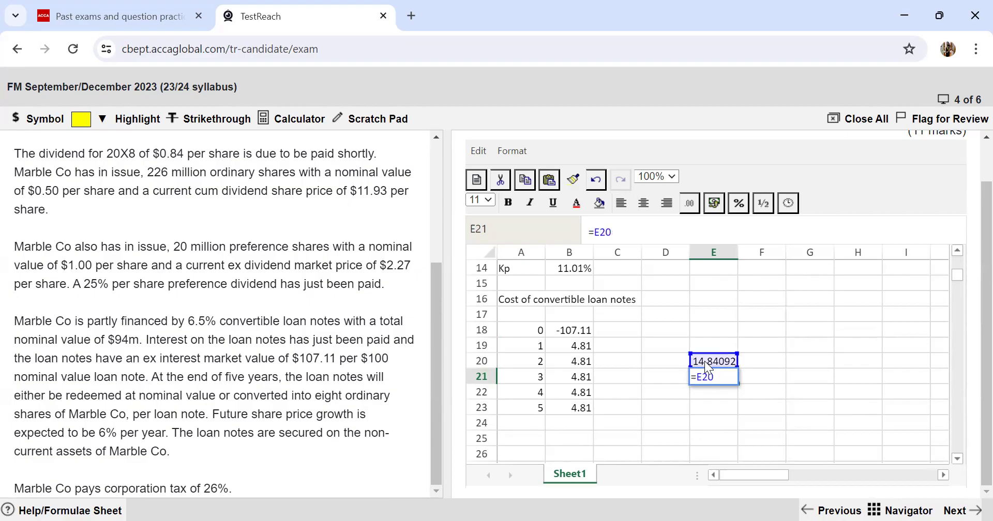
pyautogui.write('*8')
pyautogui.press('Return')
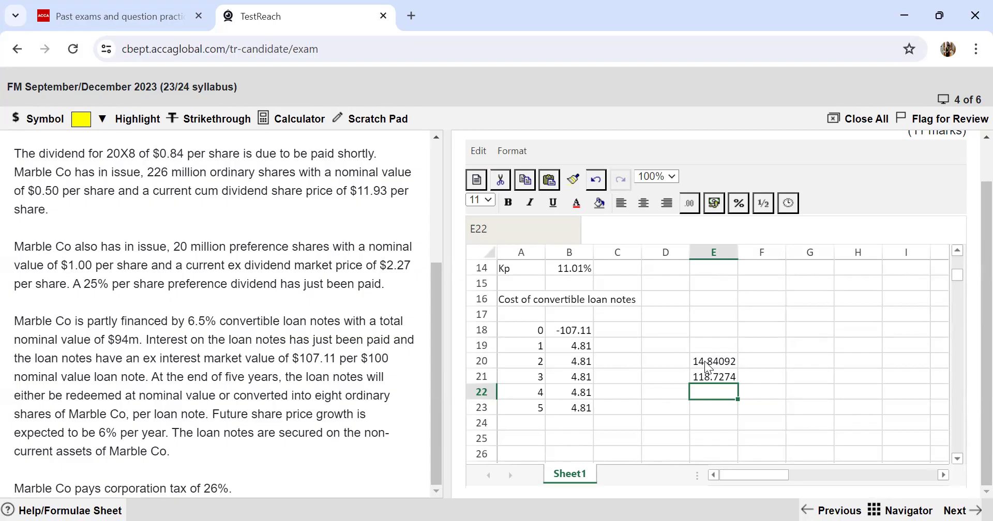
# Add the conversion value of 118.73 to the year 5 interest formula in B23, making it =6.5*(1-26%)+118.73
pyautogui.click(582, 407)
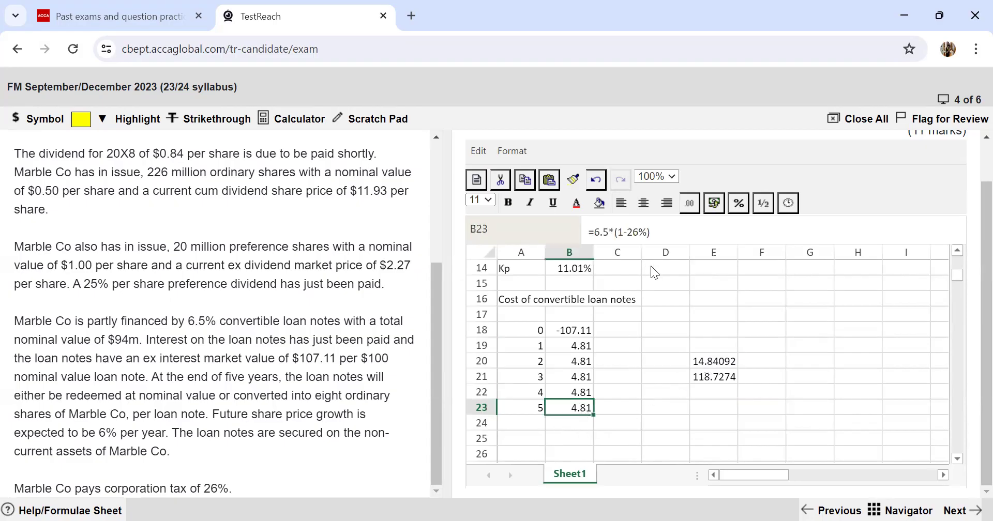
pyautogui.click(673, 236)
pyautogui.write('+')
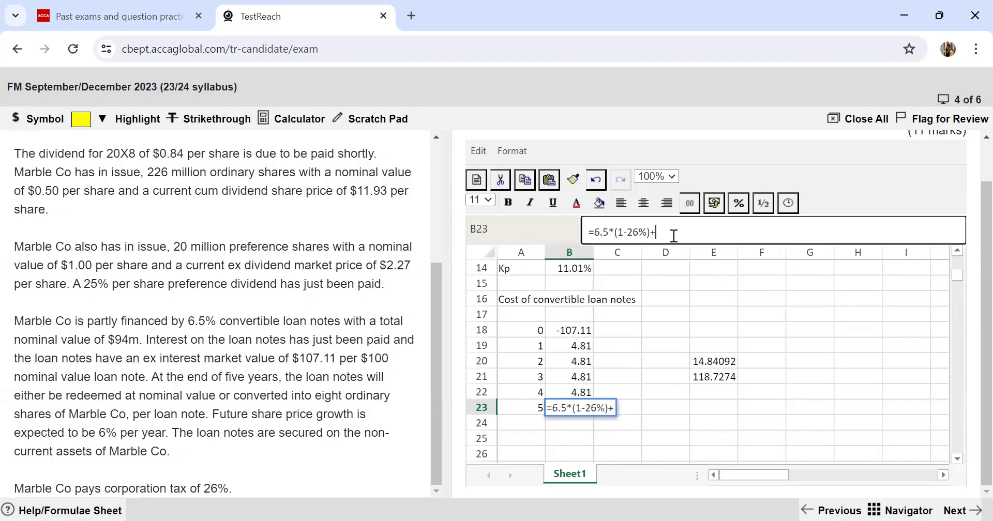
pyautogui.write('118.')
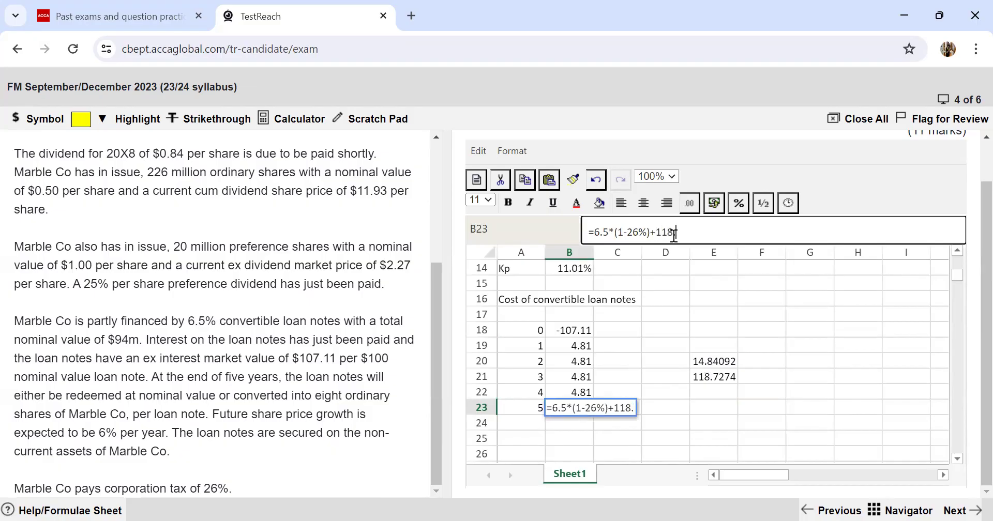
pyautogui.write('73')
pyautogui.press('Return')
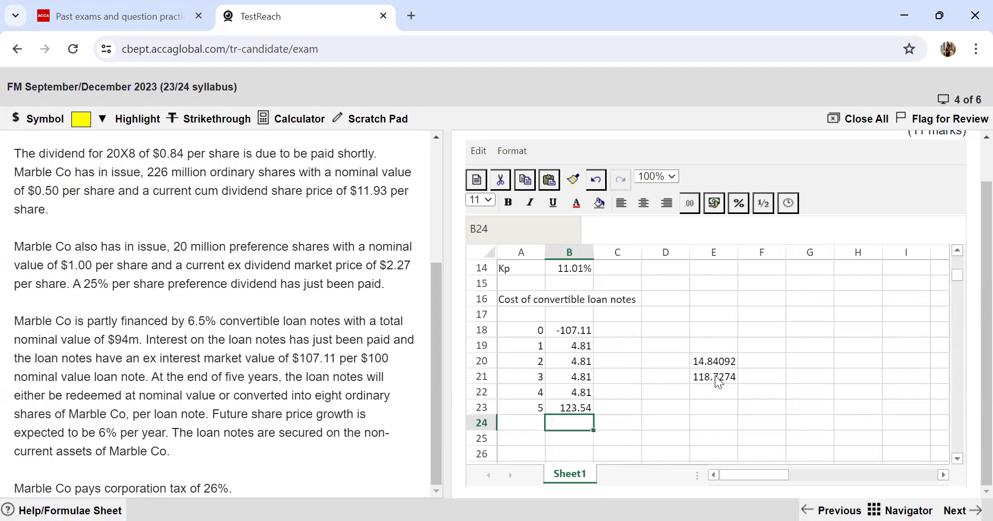
# Clear the share price and conversion value workings from cells E20 and E21
pyautogui.click(699, 362)
pyautogui.press('BackSpace')
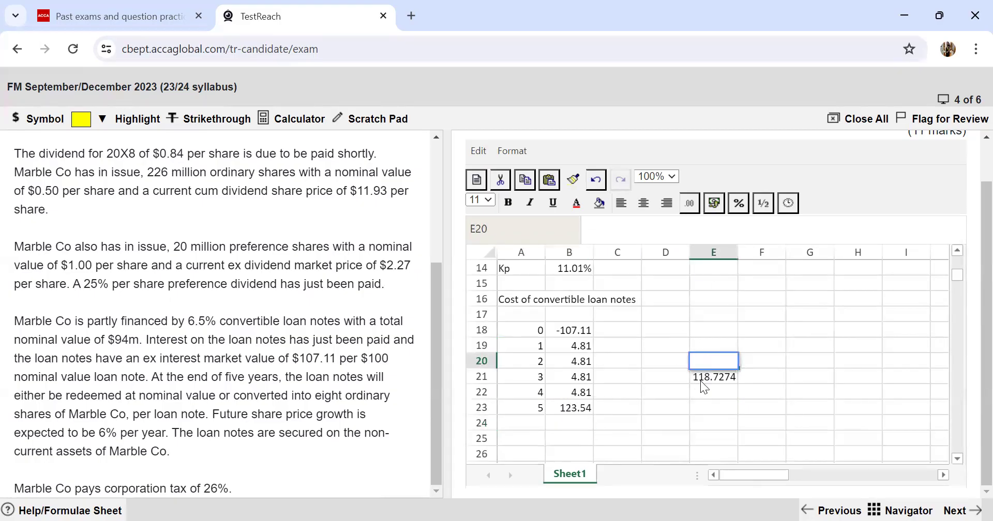
pyautogui.press('Return')
pyautogui.press('Delete')
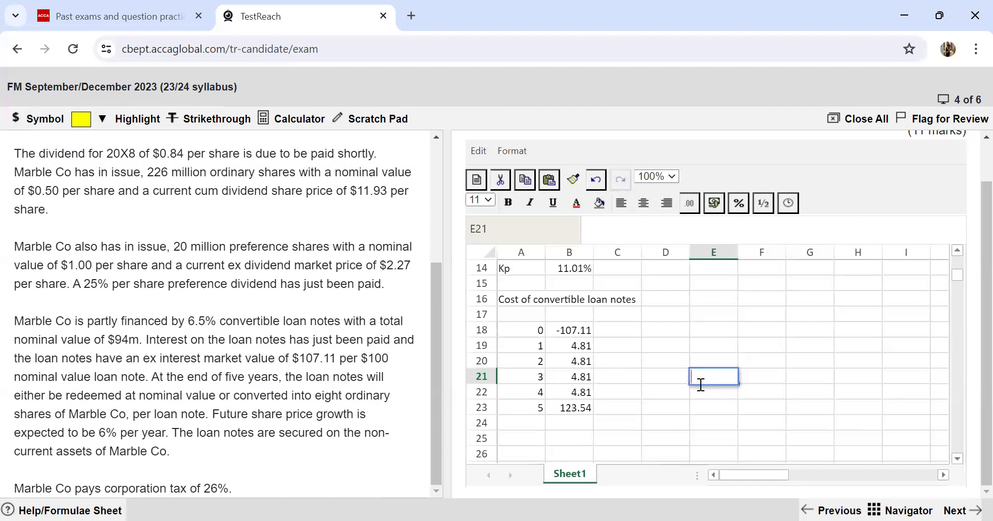
# Calculate the cost of the loan notes in B24 as =IRR(B18:B23) and format it as a 0.00% percentage
pyautogui.click(566, 422)
pyautogui.write('=irr(')
pyautogui.moveTo(571, 336); pyautogui.dragTo(564, 400)
pyautogui.press('Return')
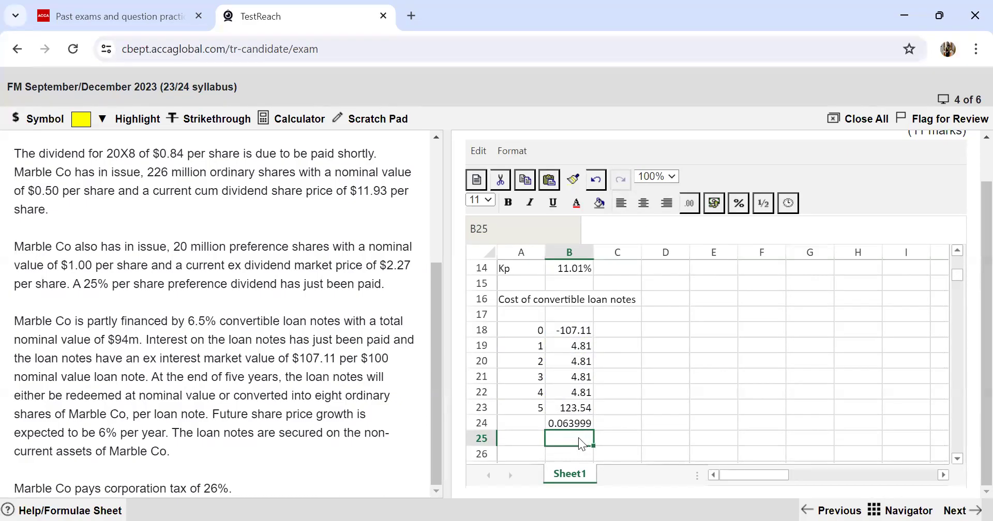
pyautogui.click(575, 423)
pyautogui.click(714, 203)
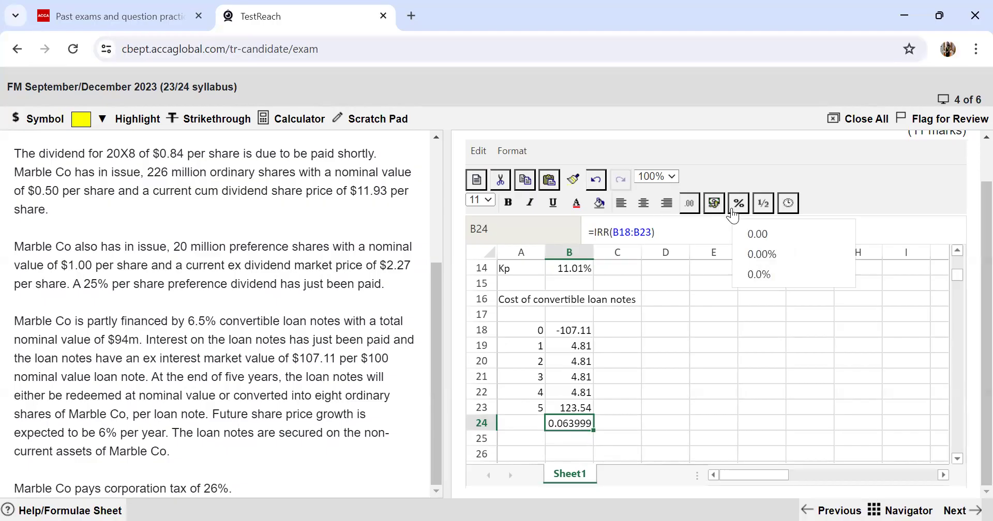
pyautogui.click(750, 257)
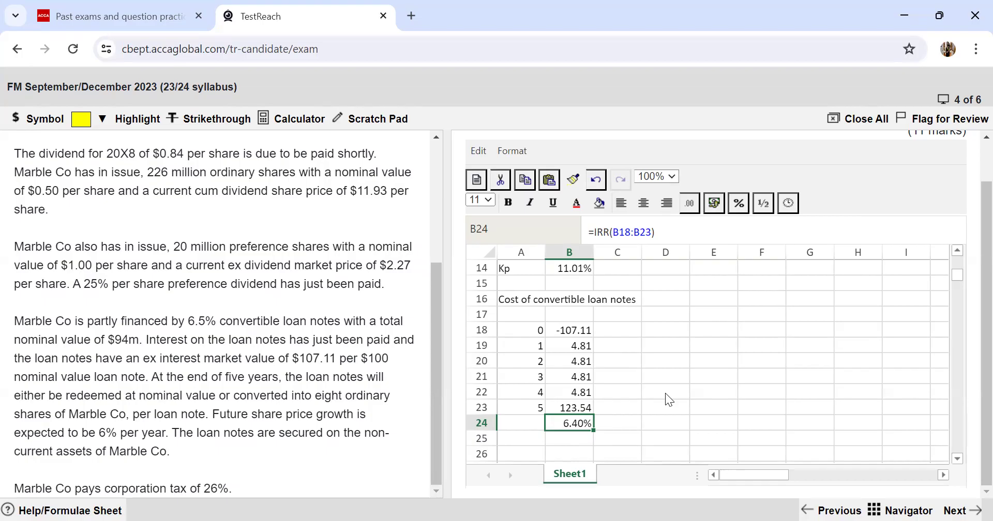
# Enter the heading "Market values" in cell A27
pyautogui.scroll(5, 691, 381)
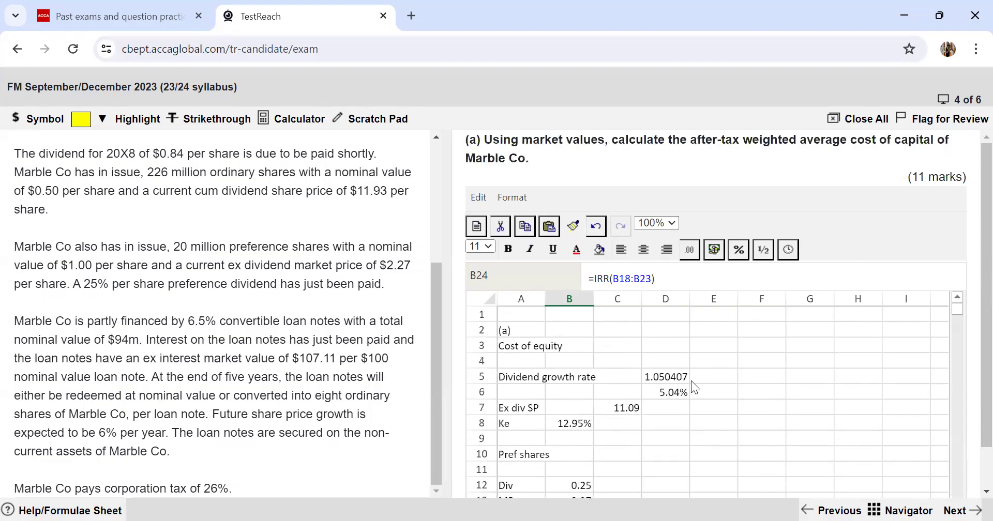
pyautogui.scroll(-6, 745, 392)
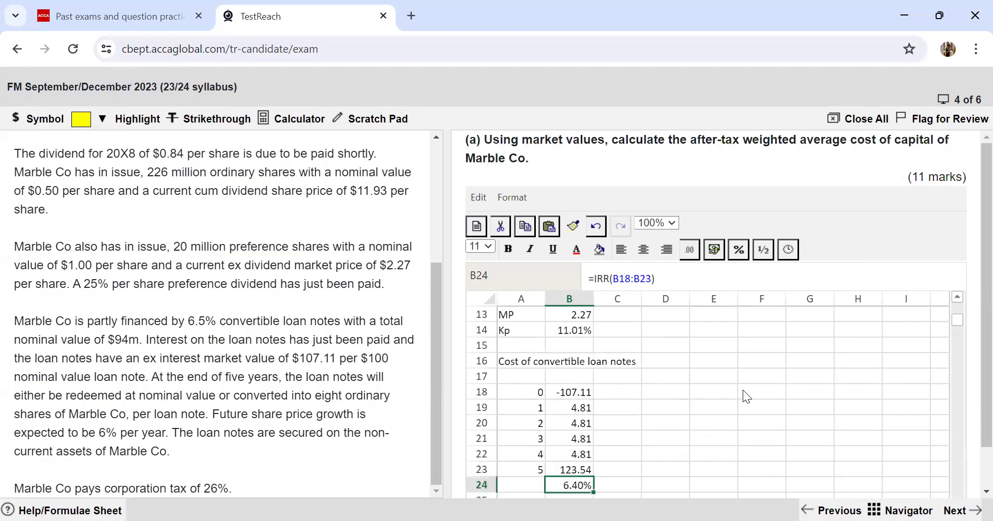
pyautogui.click(521, 422)
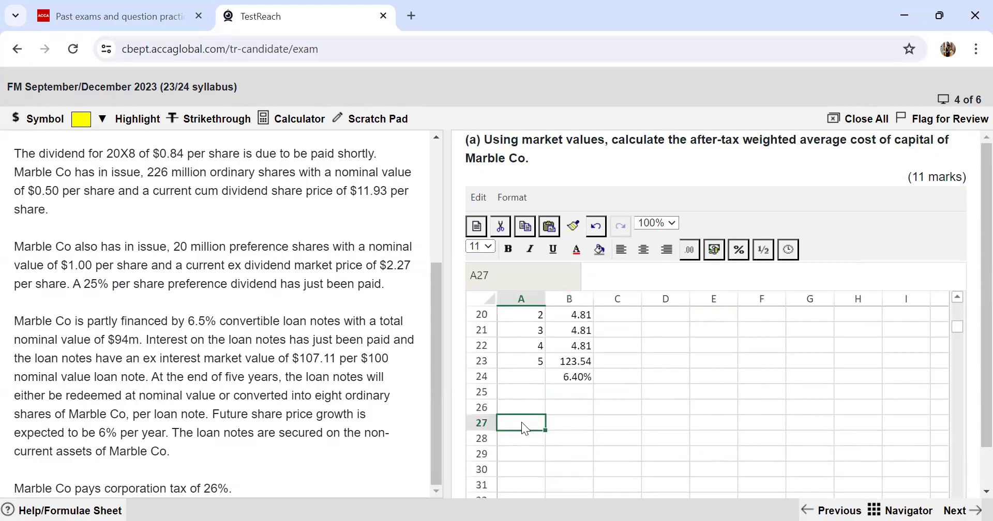
pyautogui.write('Markwt')
pyautogui.press('BackSpace')
pyautogui.press('BackSpace')
pyautogui.write('et values')
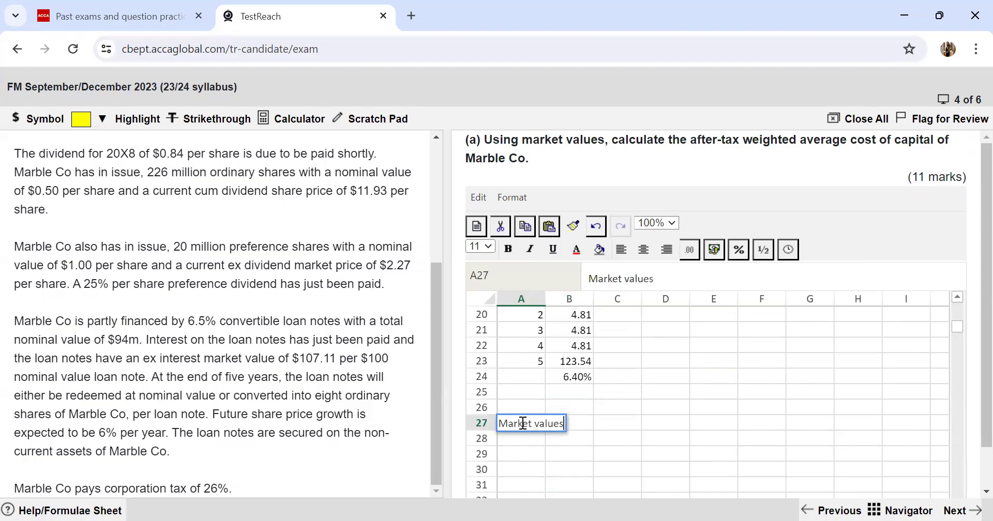
pyautogui.press('Return')
pyautogui.press('Return')
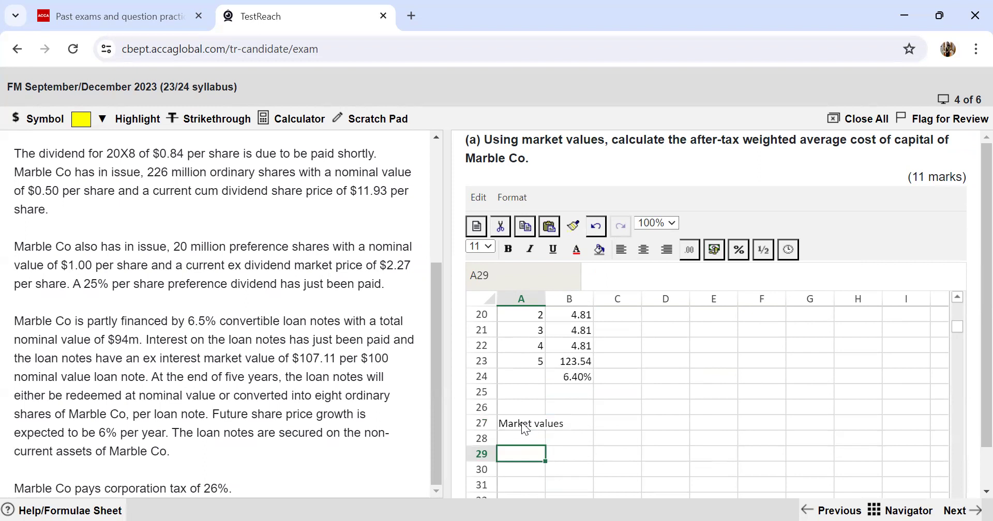
# Label A29 "Ordinary" and calculate the market value of the ordinary shares in B29 as =226*C7
pyautogui.write('Ordi')
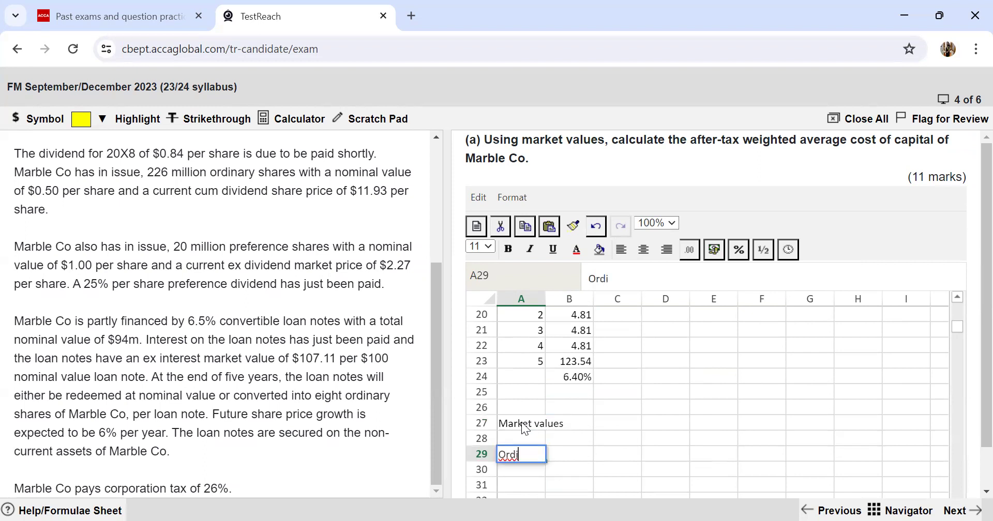
pyautogui.write('nary')
pyautogui.press('Tab')
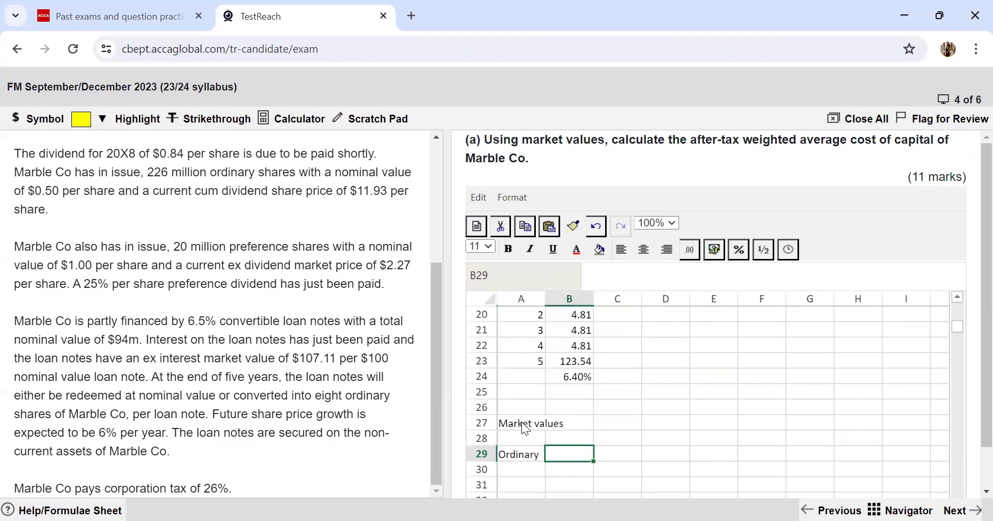
pyautogui.write('=226')
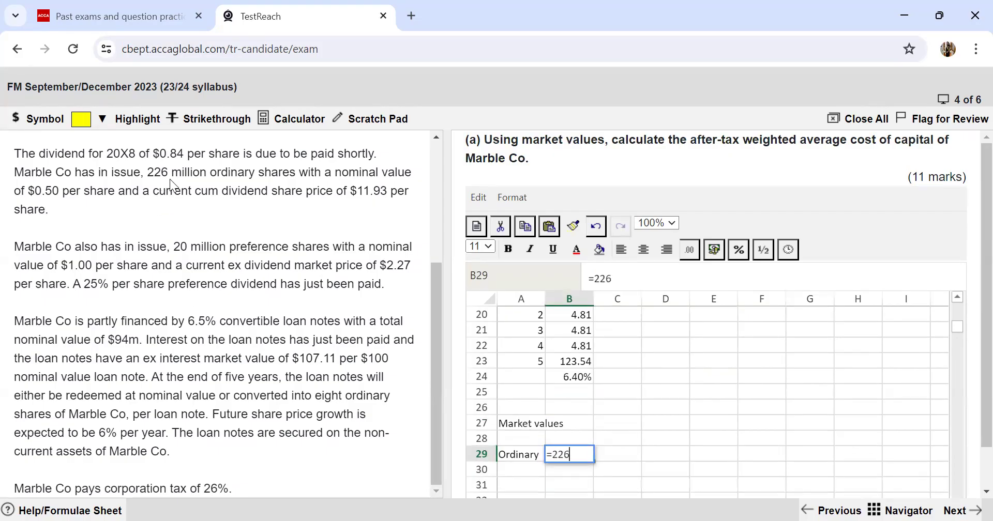
pyautogui.write('*')
pyautogui.scroll(6, 681, 395)
pyautogui.click(615, 412)
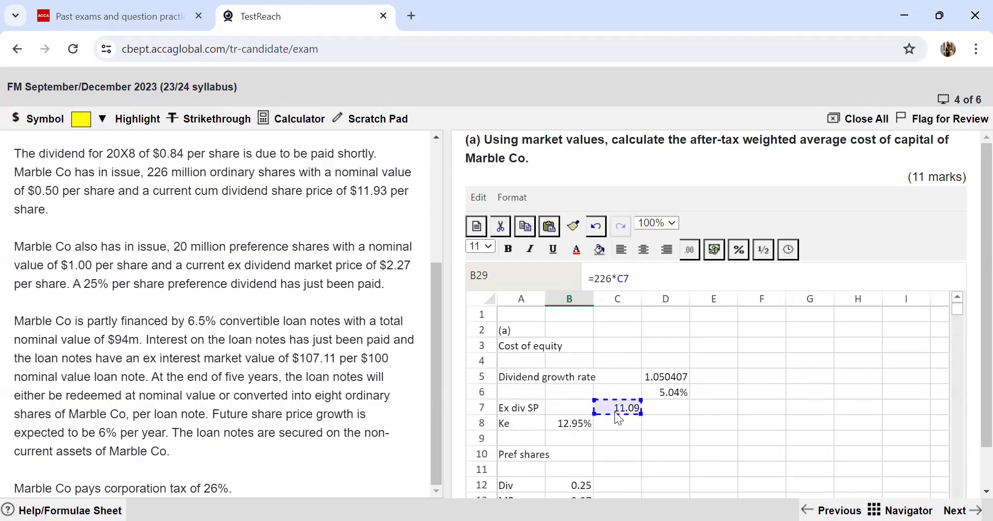
pyautogui.press('Return')
pyautogui.scroll(-1, 516, 442)
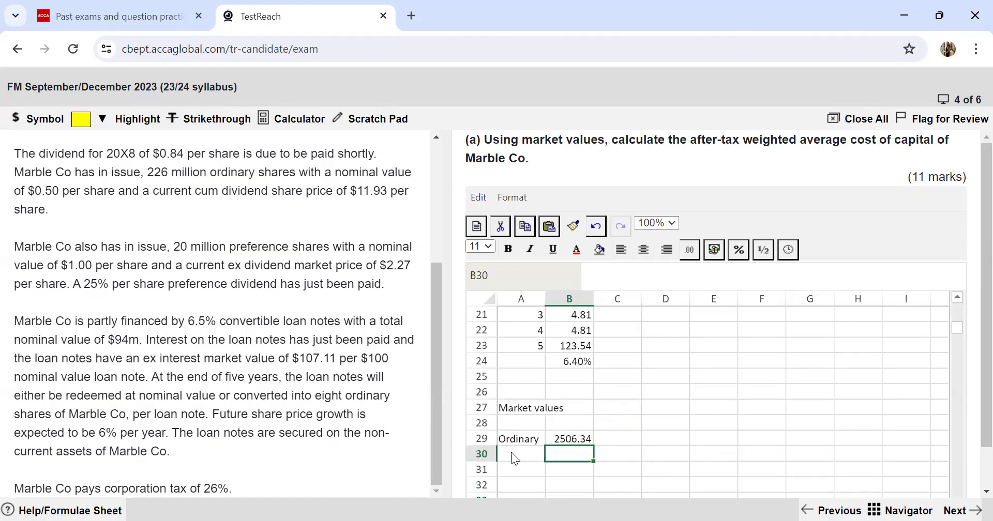
# Label A30 "Pref shares" and calculate the market value of the preference shares in B30 as =2.27*20
pyautogui.click(511, 452)
pyautogui.write('Pref shares')
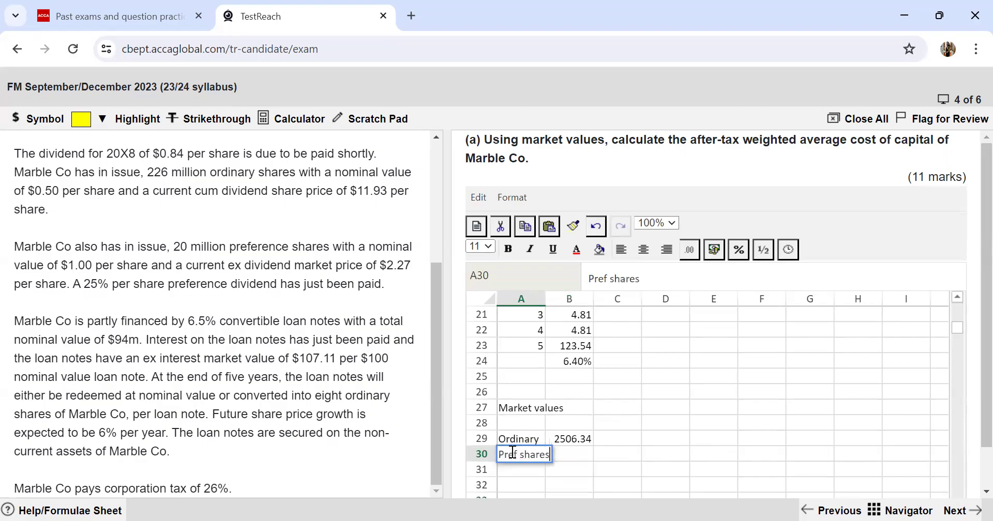
pyautogui.press('Tab')
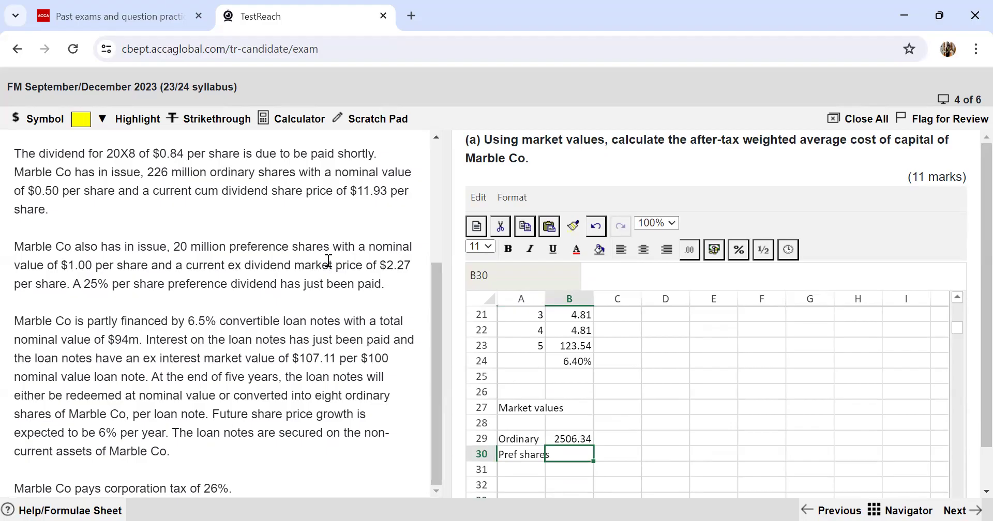
pyautogui.write('=2.27*')
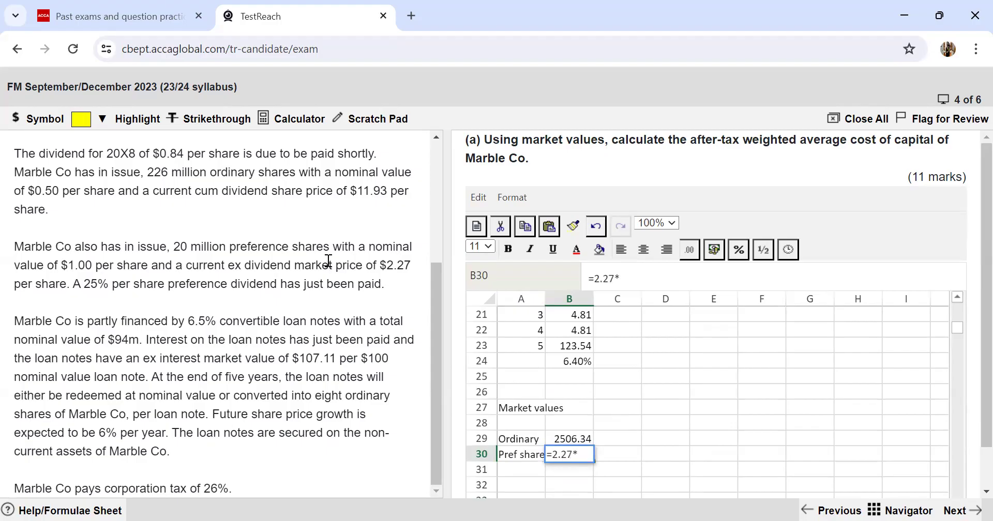
pyautogui.write('20')
pyautogui.press('Return')
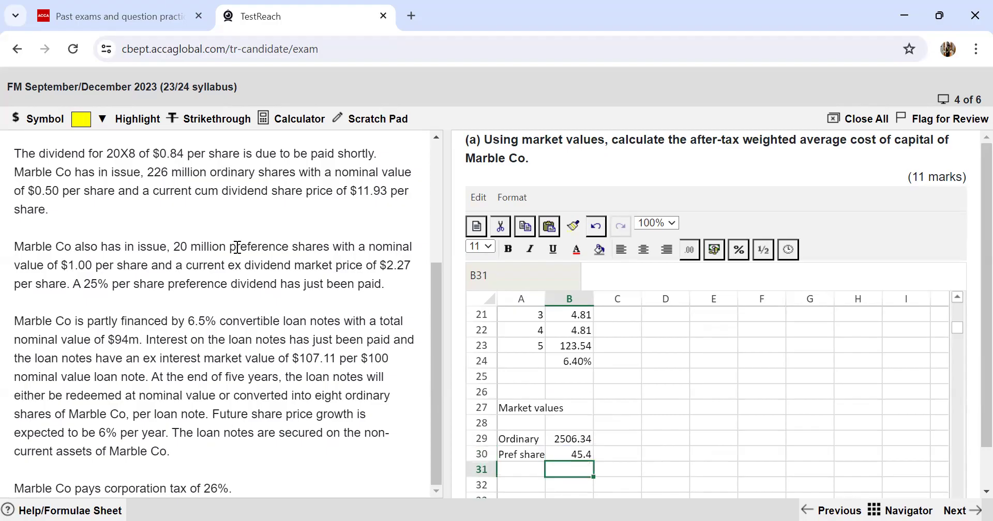
# Label cell A31 "Loan notes" beneath the preference shares label
pyautogui.click(521, 471)
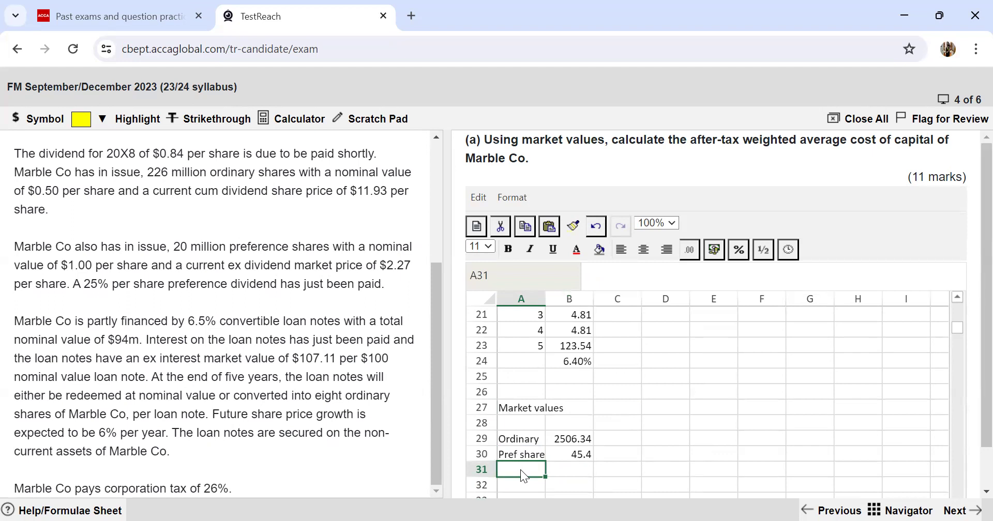
pyautogui.write('L')
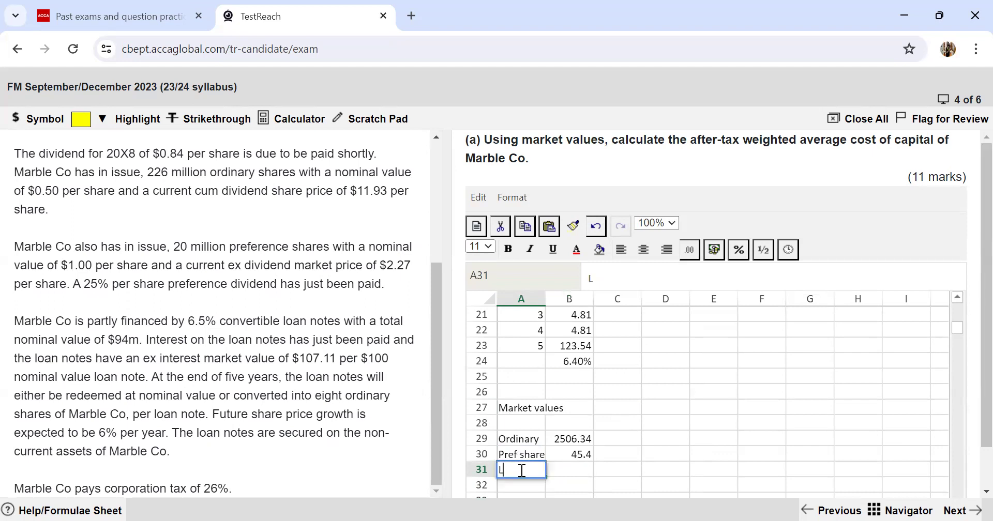
pyautogui.write('oan notes')
pyautogui.press('BackSpace')
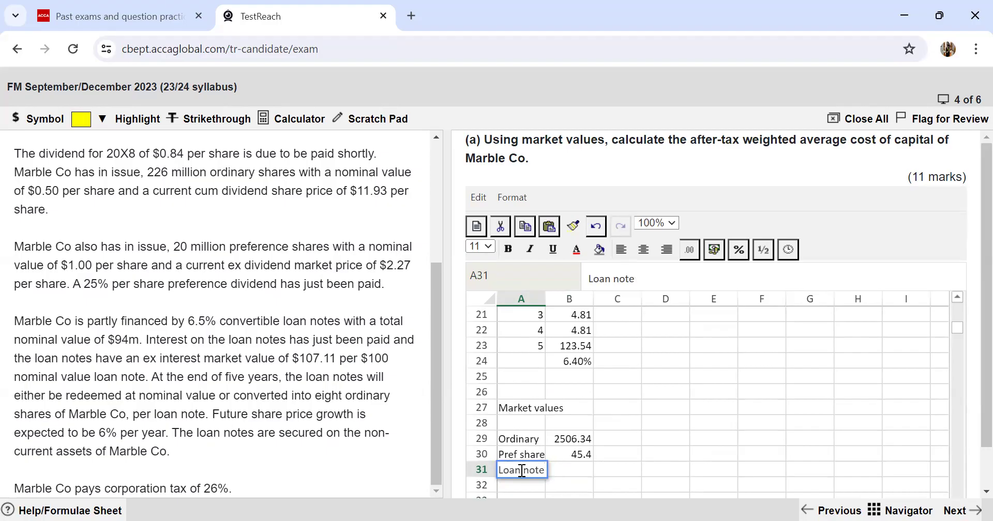
pyautogui.write('s')
# Calculate the market value of the loan notes in B31 as =(94/100)*107.11
pyautogui.press('Tab')
pyautogui.write('=')
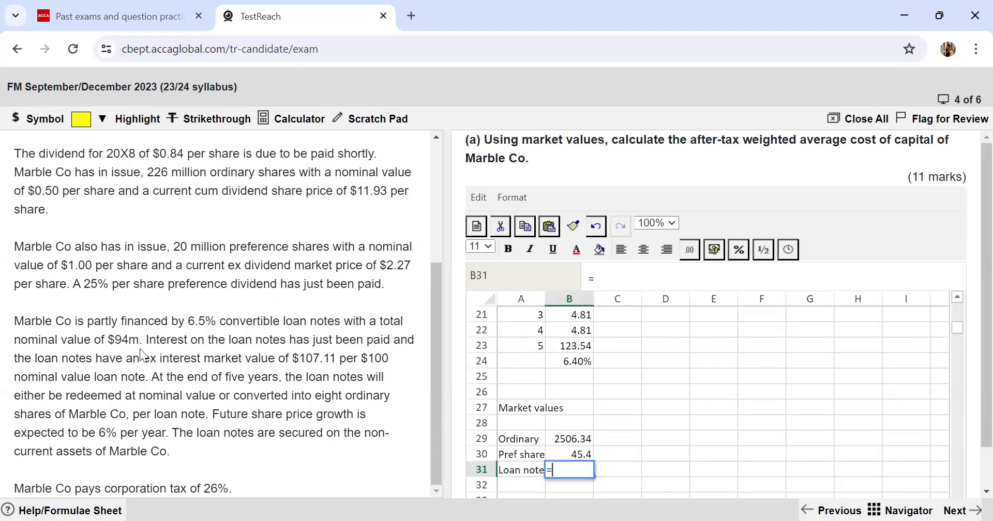
pyautogui.write('9')
pyautogui.press('Left')
pyautogui.write('(')
pyautogui.press('Right')
pyautogui.write('4/100)*')
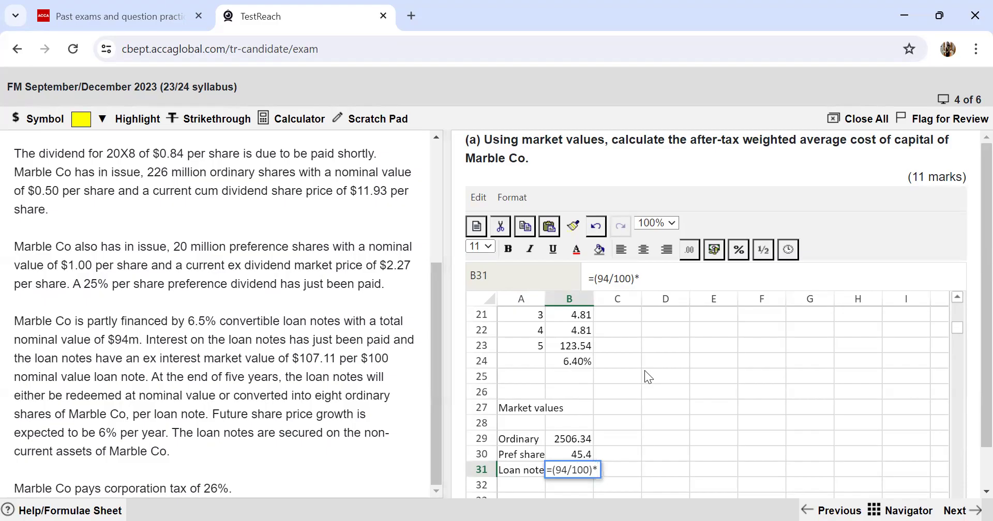
pyautogui.write('107.11')
pyautogui.press('Return')
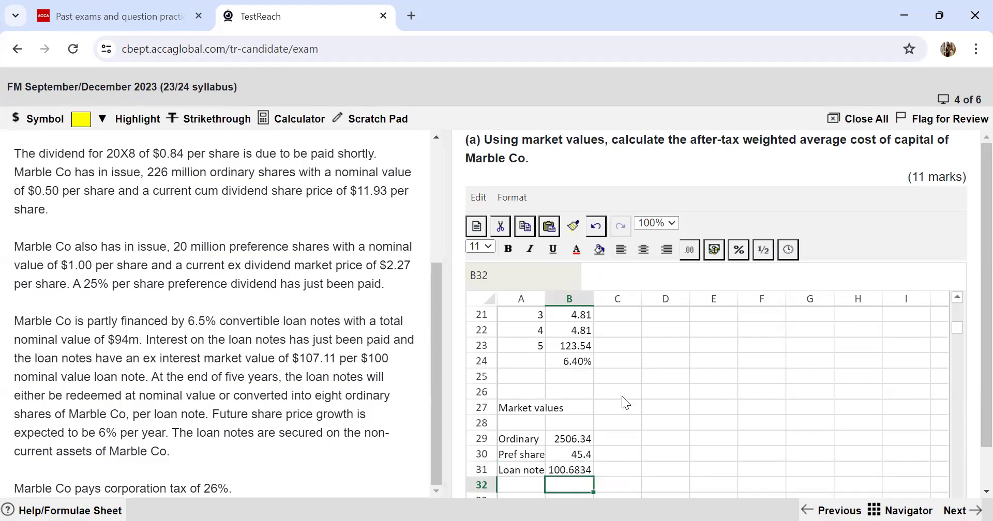
# Total the three market values in B32 with a sum of B29:B31
pyautogui.scroll(-1, 643, 426)
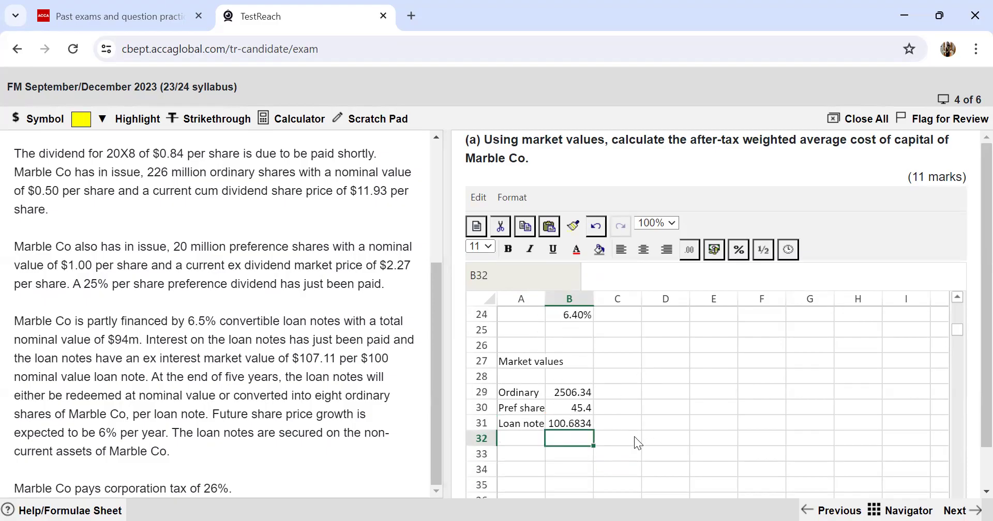
pyautogui.write('=sun')
pyautogui.press('BackSpace')
pyautogui.write('m(')
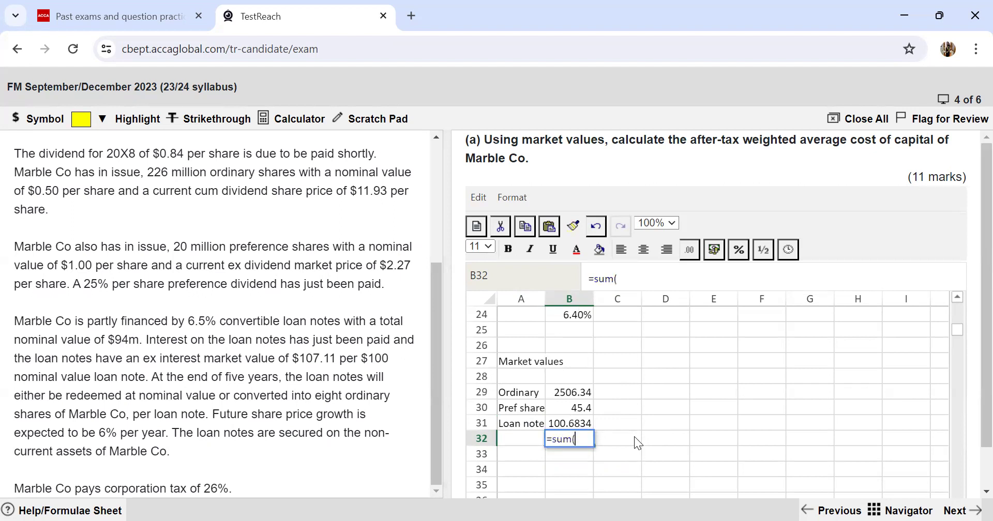
pyautogui.moveTo(562, 393); pyautogui.dragTo(562, 421)
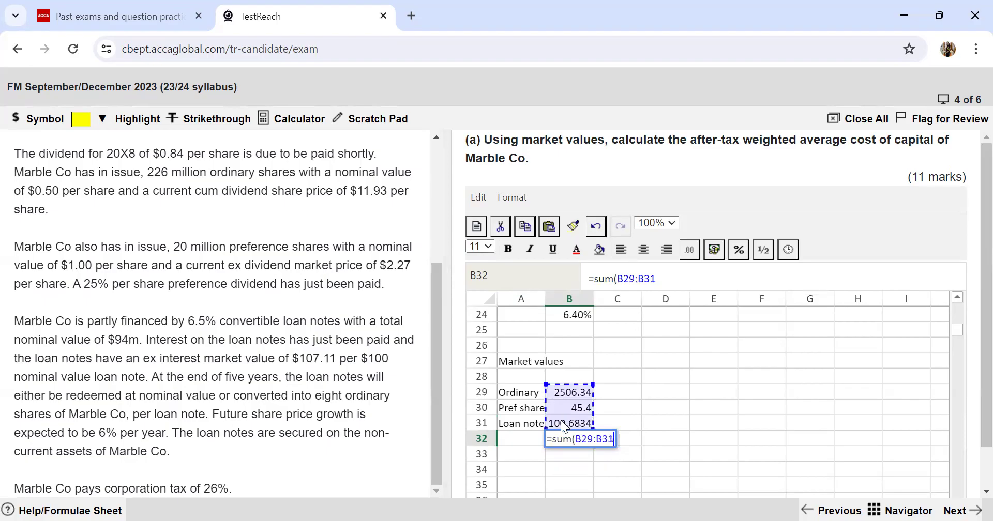
pyautogui.press('Return')
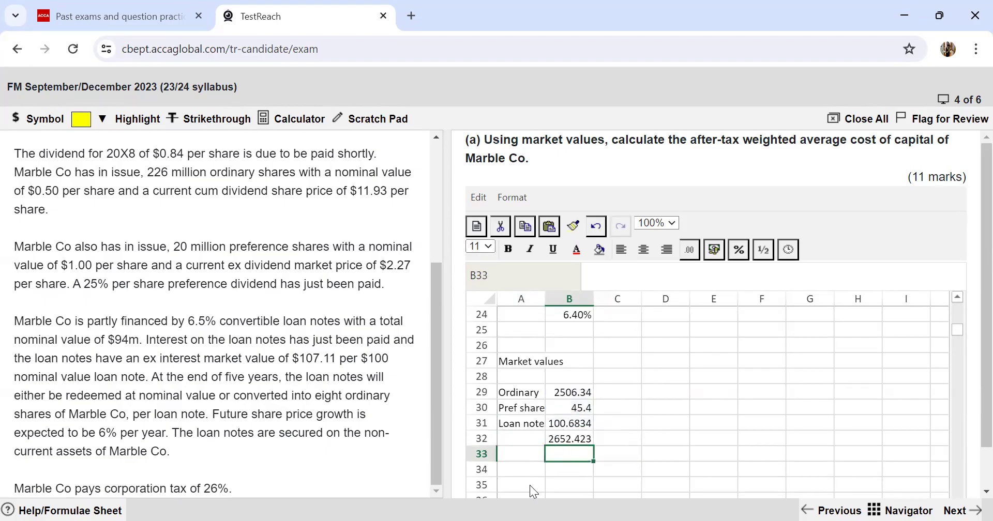
# Enter the heading "WACC" in cell A34
pyautogui.click(520, 472)
pyautogui.write('CC')
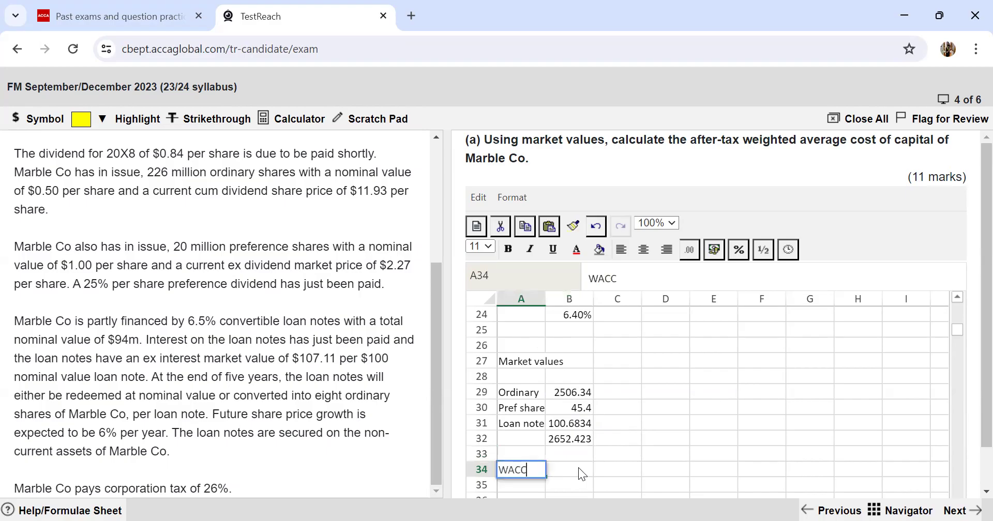
pyautogui.press('Return')
# Start the WACC formula in B35 with the ordinary share component, (B8*(B29/B32)), followed by a plus sign
pyautogui.press('Right')
pyautogui.write('=(')
pyautogui.scroll(5, 570, 396)
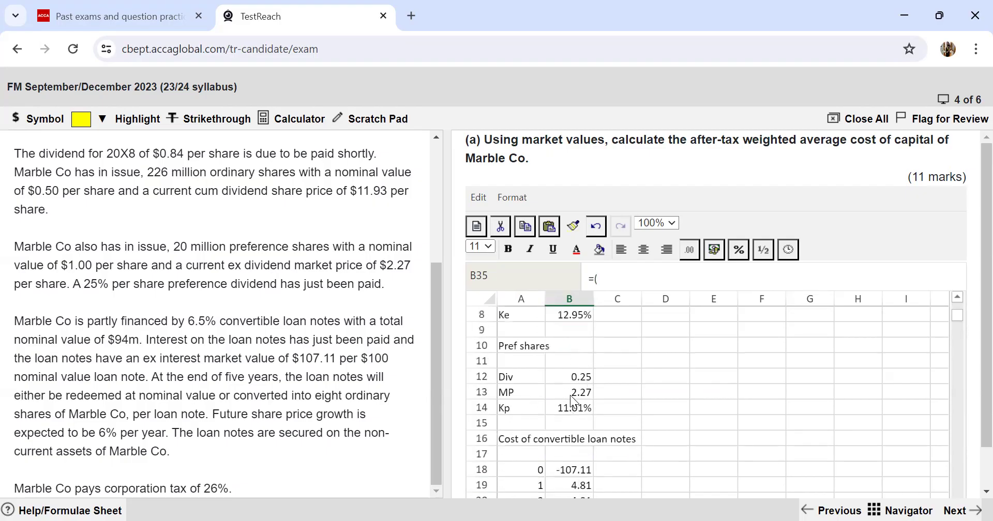
pyautogui.scroll(1, 574, 400)
pyautogui.click(564, 336)
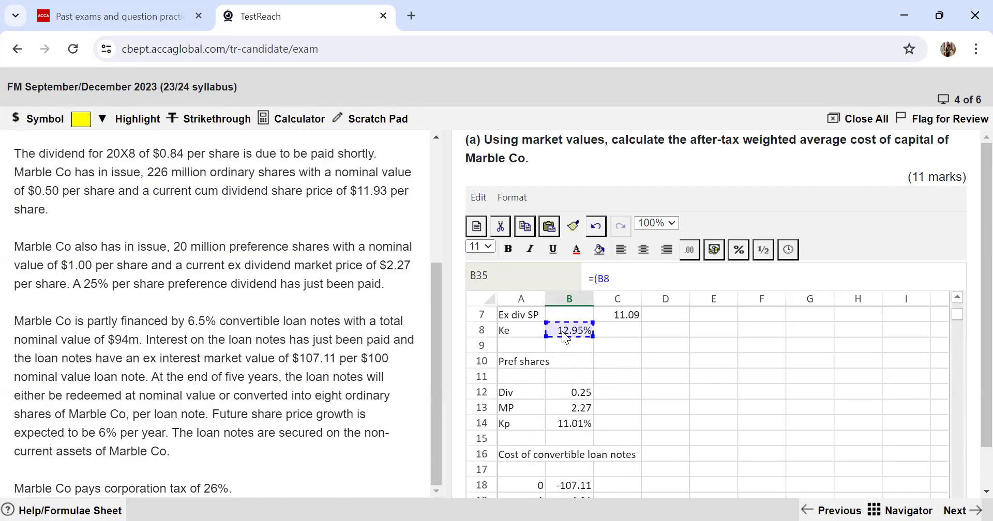
pyautogui.write('*')
pyautogui.scroll(-5, 562, 331)
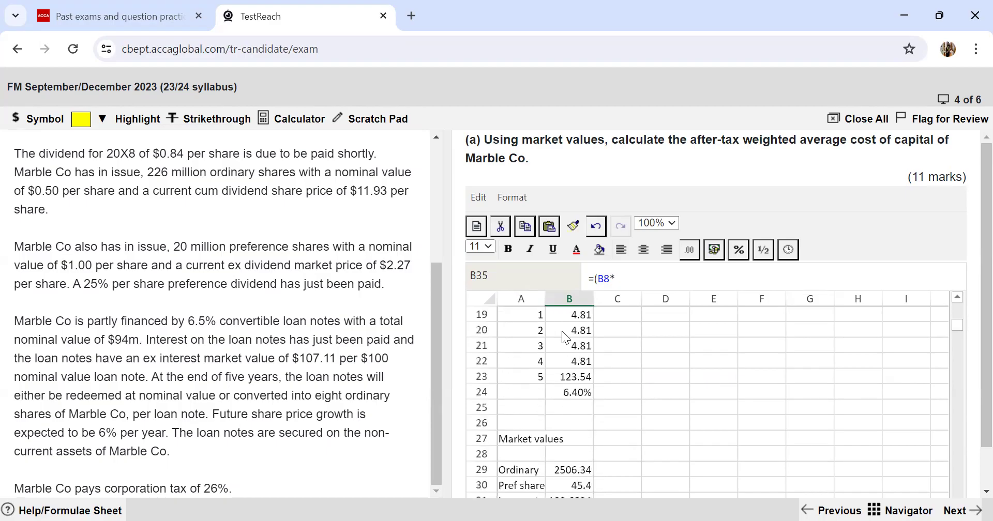
pyautogui.write('(')
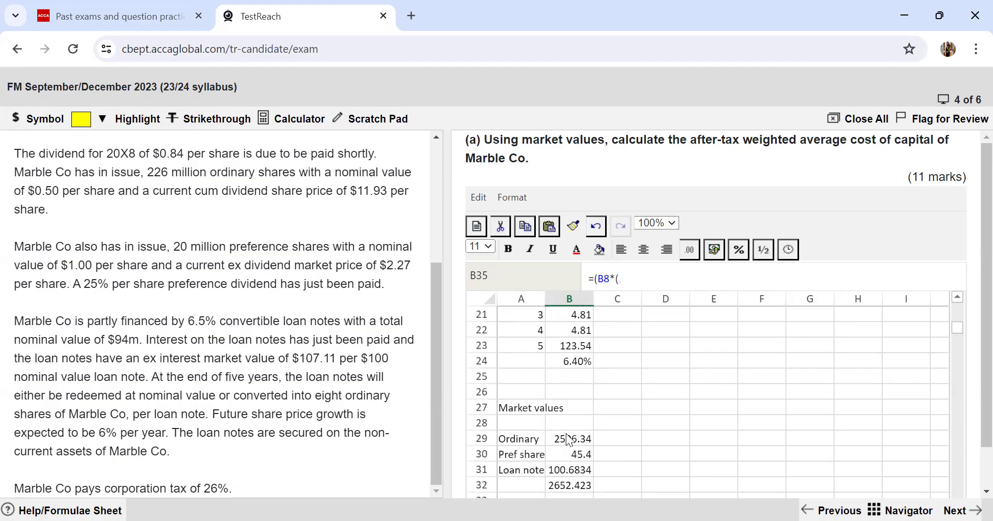
pyautogui.click(569, 440)
pyautogui.write('/')
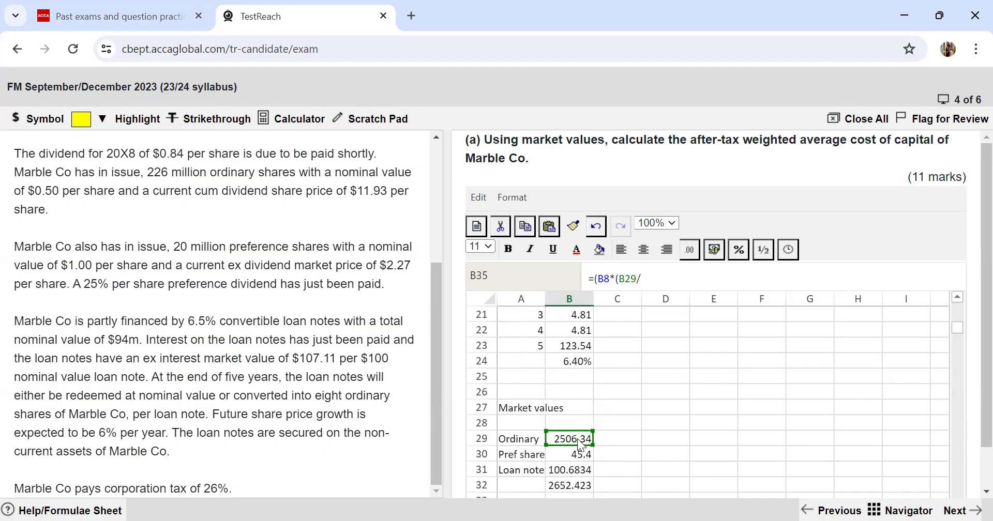
pyautogui.click(554, 486)
pyautogui.write('))+(')
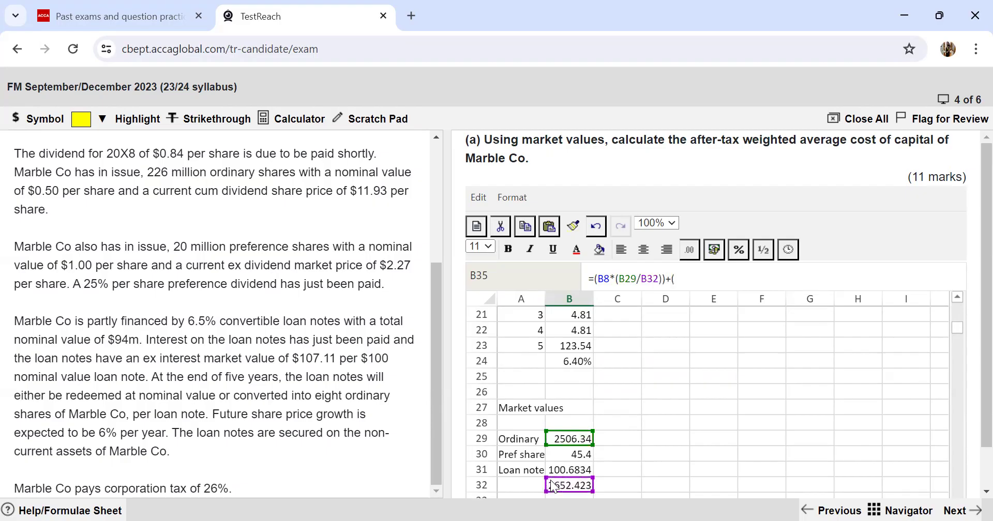
# Add the preference share component (B14*(B30/B32)) to the WACC formula in B35, followed by a plus sign
pyautogui.scroll(4, 577, 394)
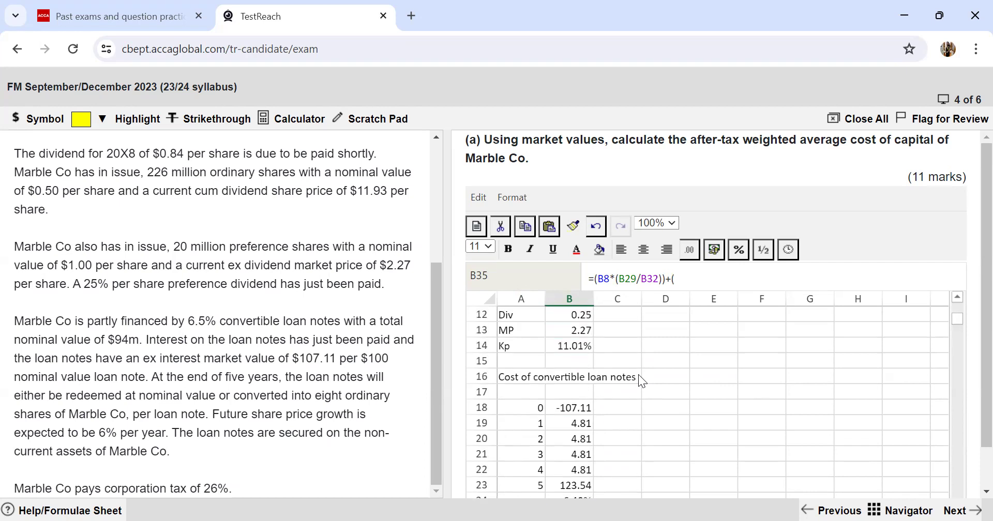
pyautogui.write(')+(')
pyautogui.click(569, 396)
pyautogui.write('*(')
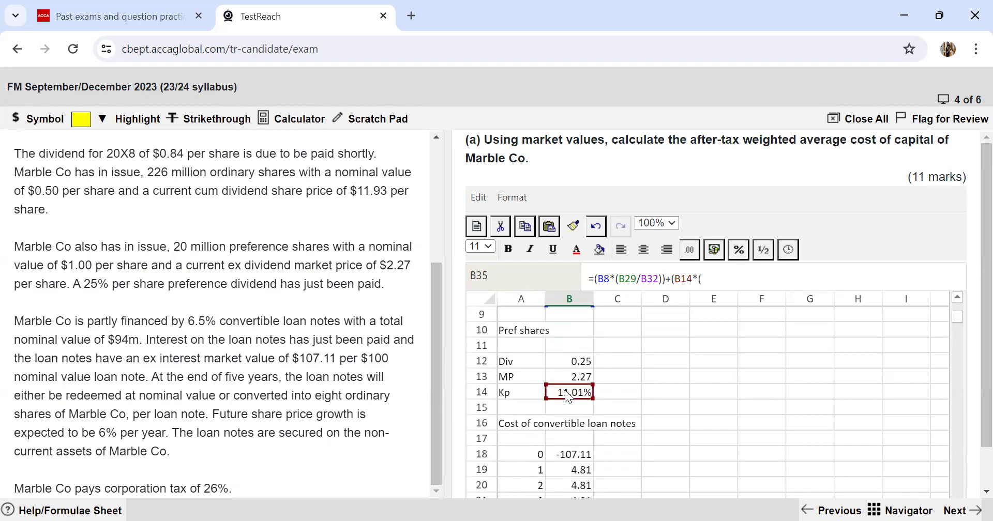
pyautogui.scroll(-4, 664, 407)
pyautogui.click(563, 439)
pyautogui.write('/')
pyautogui.click(565, 469)
pyautogui.write('))+(')
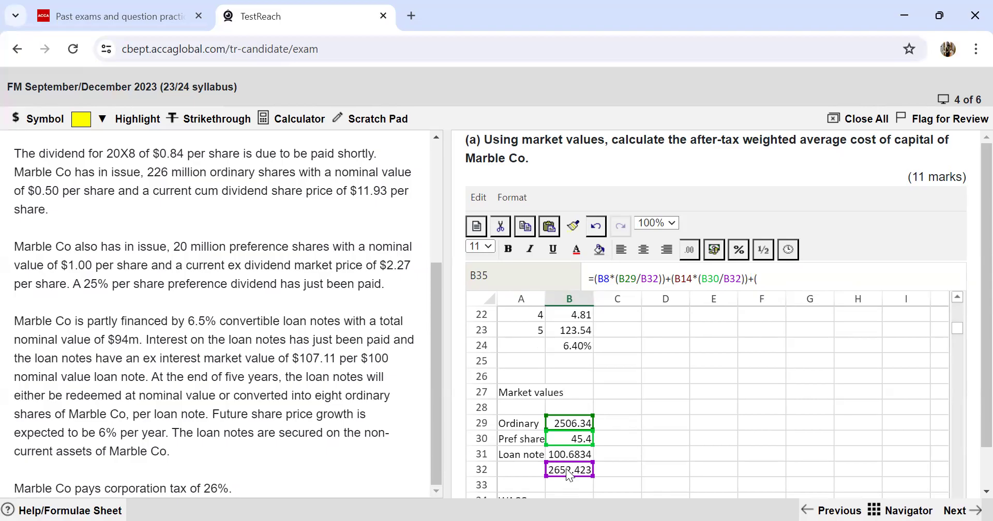
# Complete the WACC formula in B35 with the loan note component (B24*(B31/B32))
pyautogui.scroll(5, 673, 398)
pyautogui.scroll(-3, 632, 399)
pyautogui.click(567, 472)
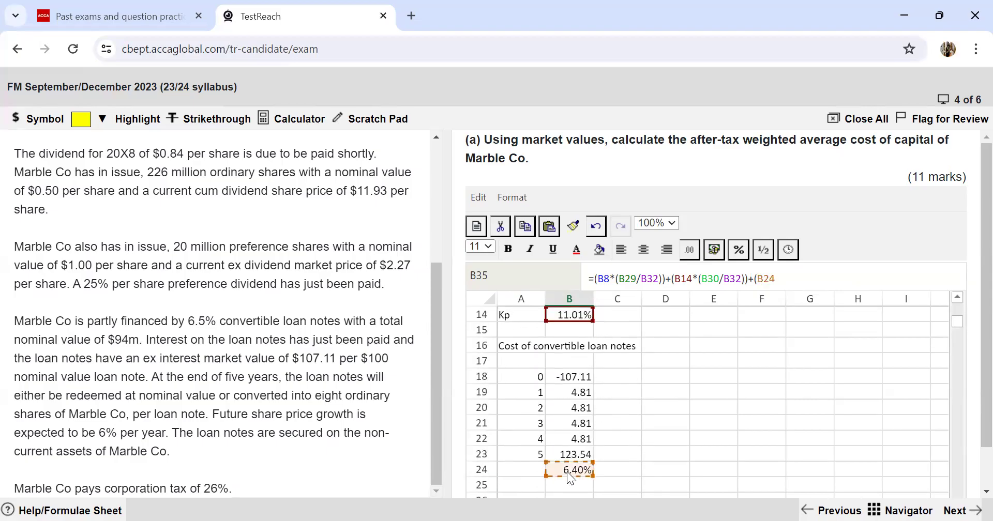
pyautogui.write('*(')
pyautogui.scroll(-3, 723, 455)
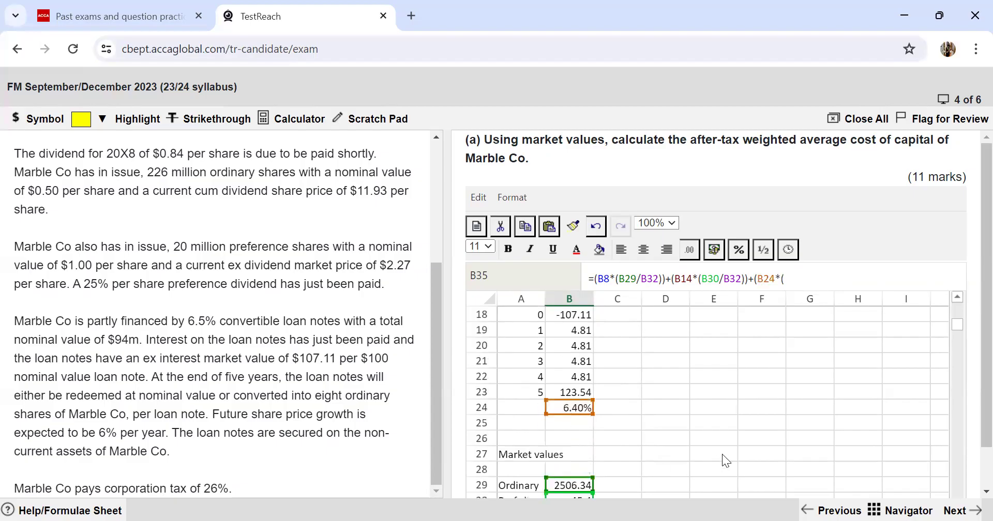
pyautogui.click(565, 425)
pyautogui.write('/')
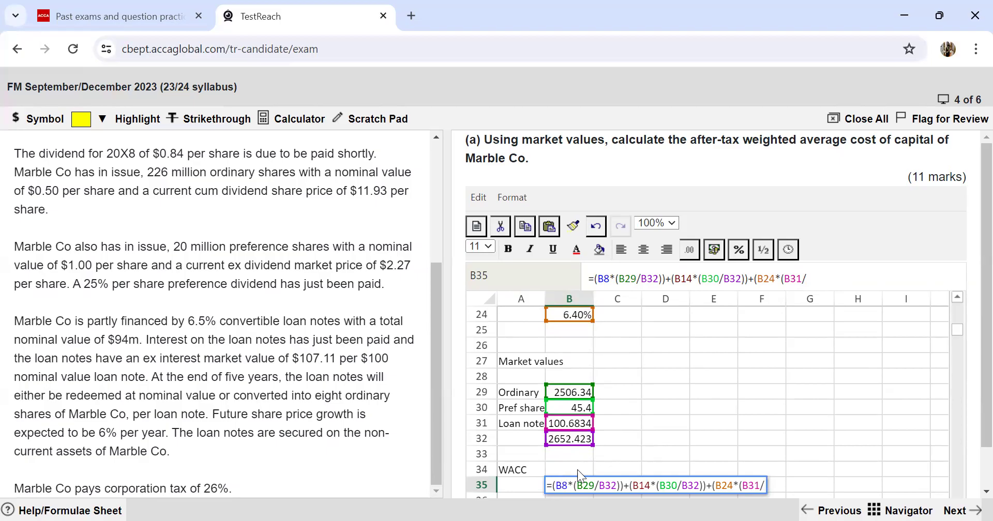
pyautogui.click(572, 439)
pyautogui.write('))')
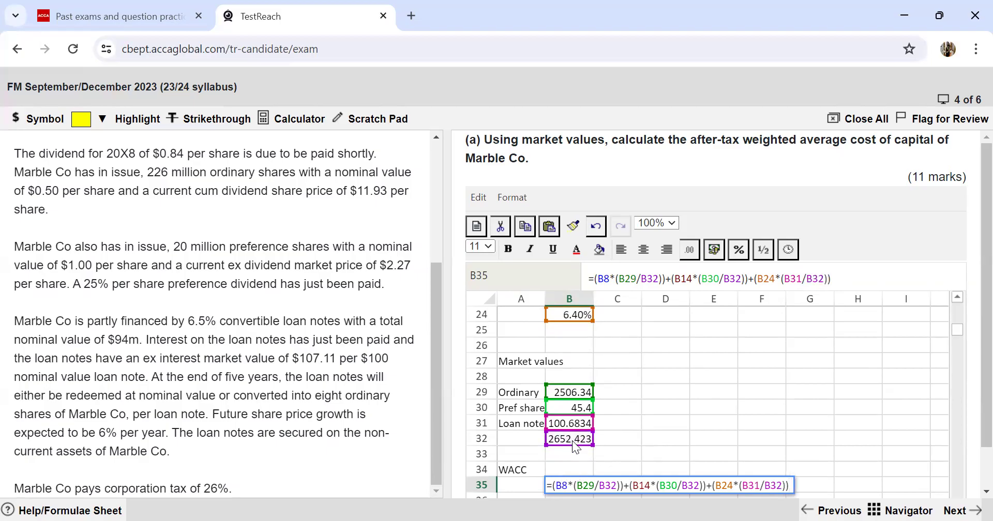
pyautogui.press('Return')
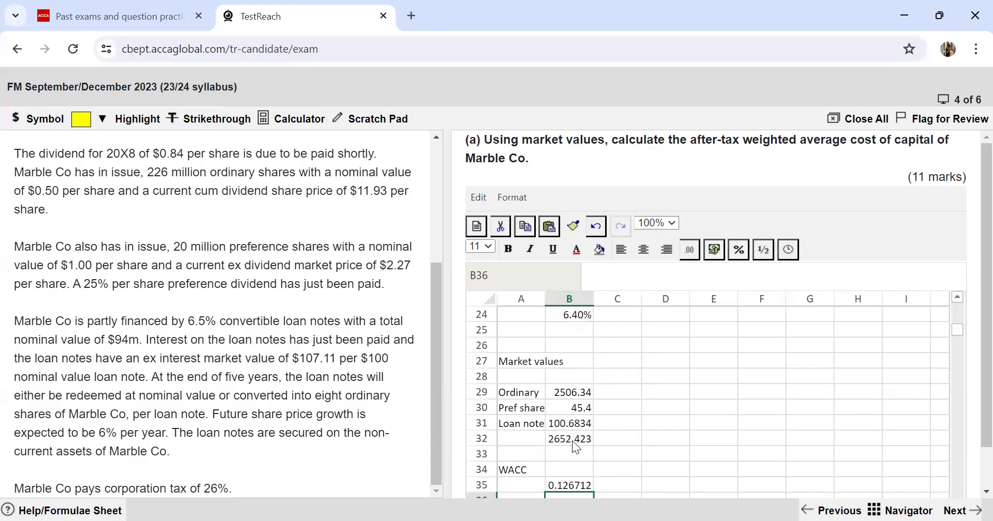
# Format the WACC result in B35 as a percentage with two decimal places
pyautogui.click(572, 482)
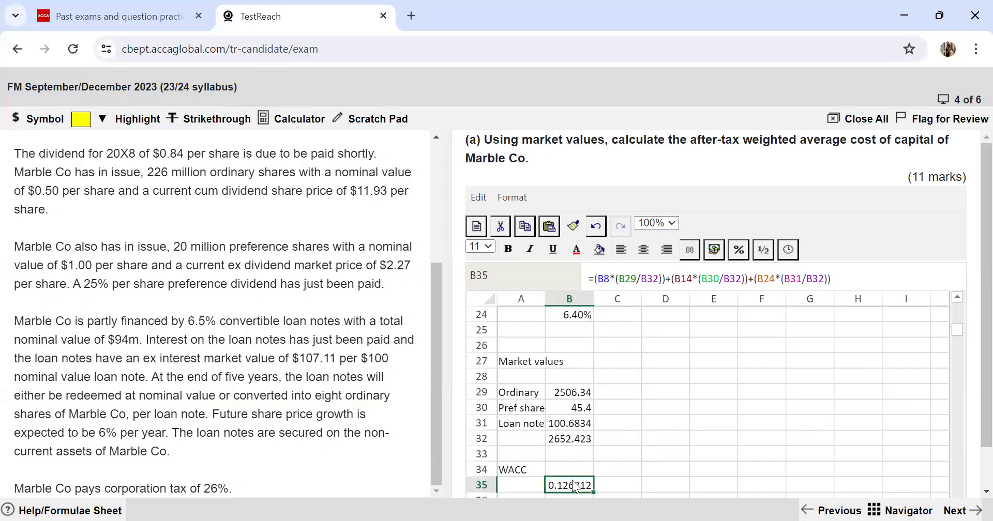
pyautogui.click(717, 260)
pyautogui.click(759, 292)
pyautogui.scroll(-2, 699, 426)
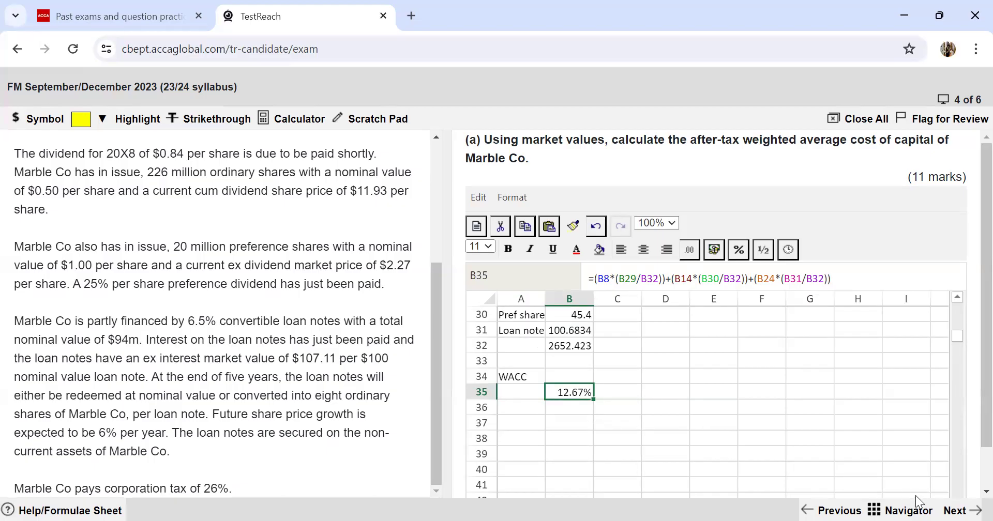
# Go to part (b) and enter the answer notes "Risk" and "Dividend growth rate - constant" on separate lines
pyautogui.click(957, 511)
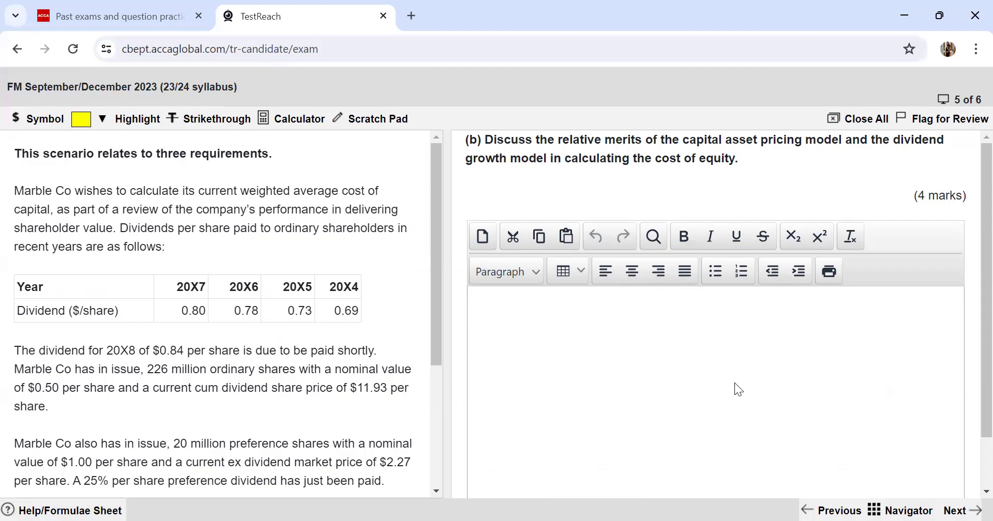
pyautogui.click(670, 366)
pyautogui.write('Risk')
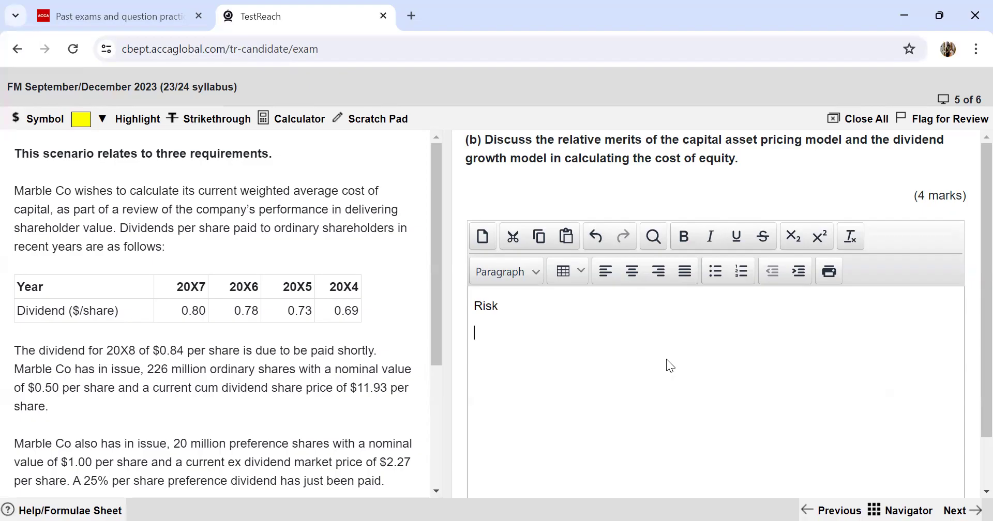
pyautogui.write('Dividend grow')
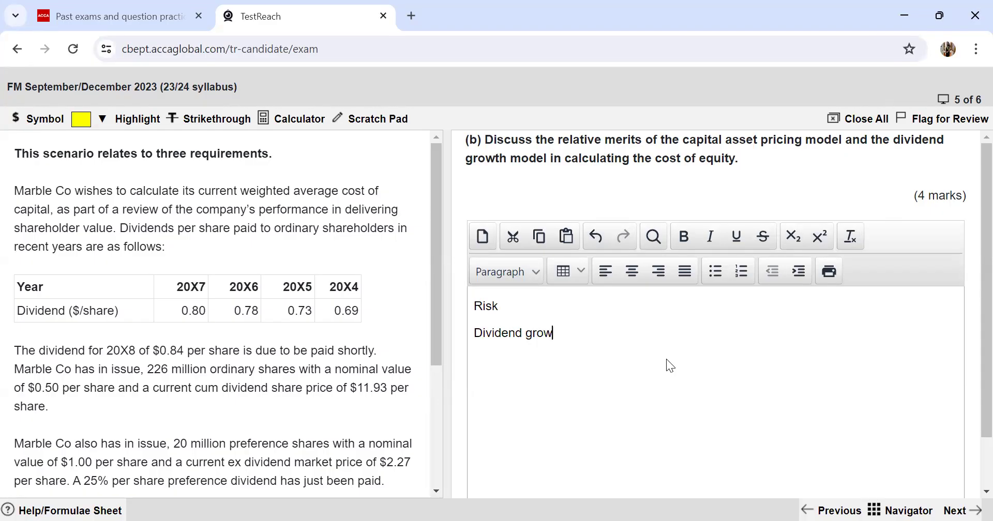
pyautogui.write('th rate - constant')
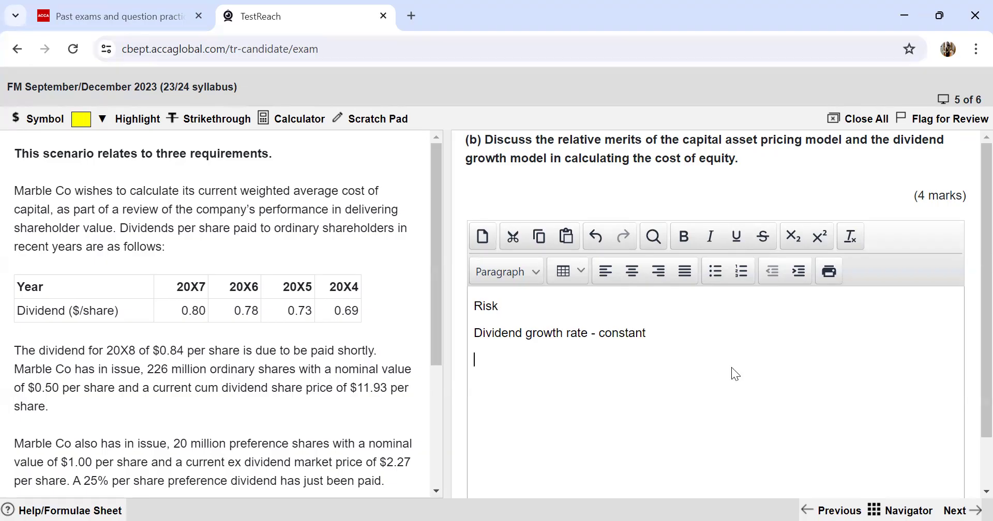
# Go to part (c) and view its requirement on the creditor hierarchy and its blank answer area
pyautogui.scroll(-1, 732, 368)
pyautogui.click(963, 510)
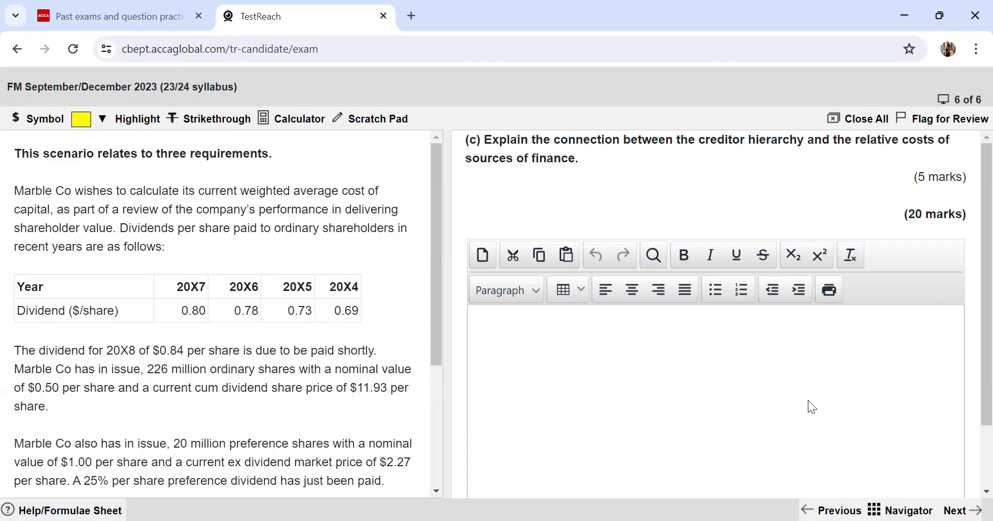
pyautogui.scroll(-2, 811, 407)
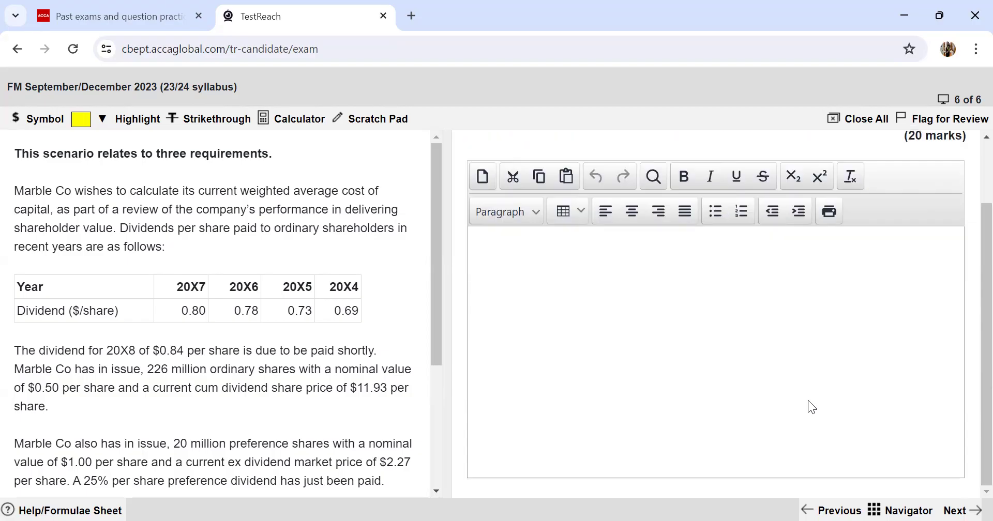
pyautogui.scroll(2, 812, 407)
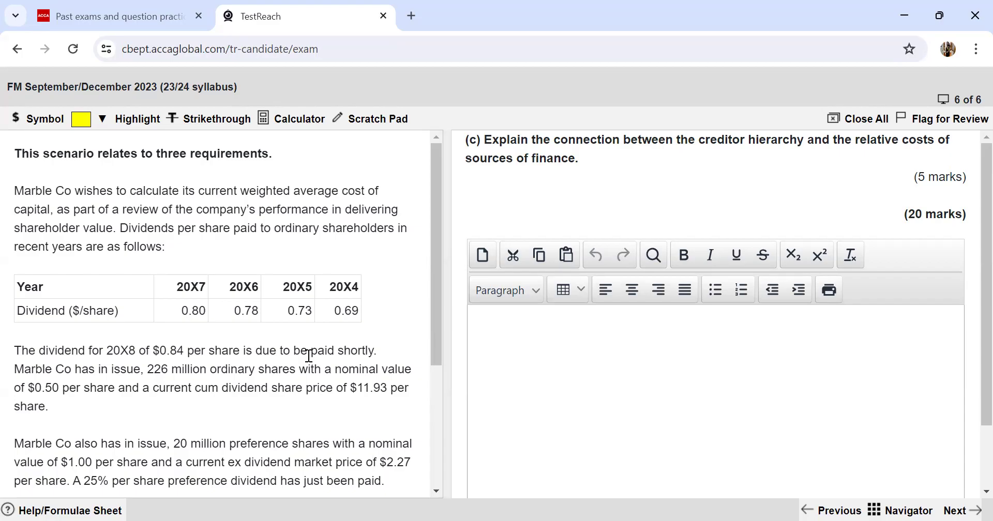